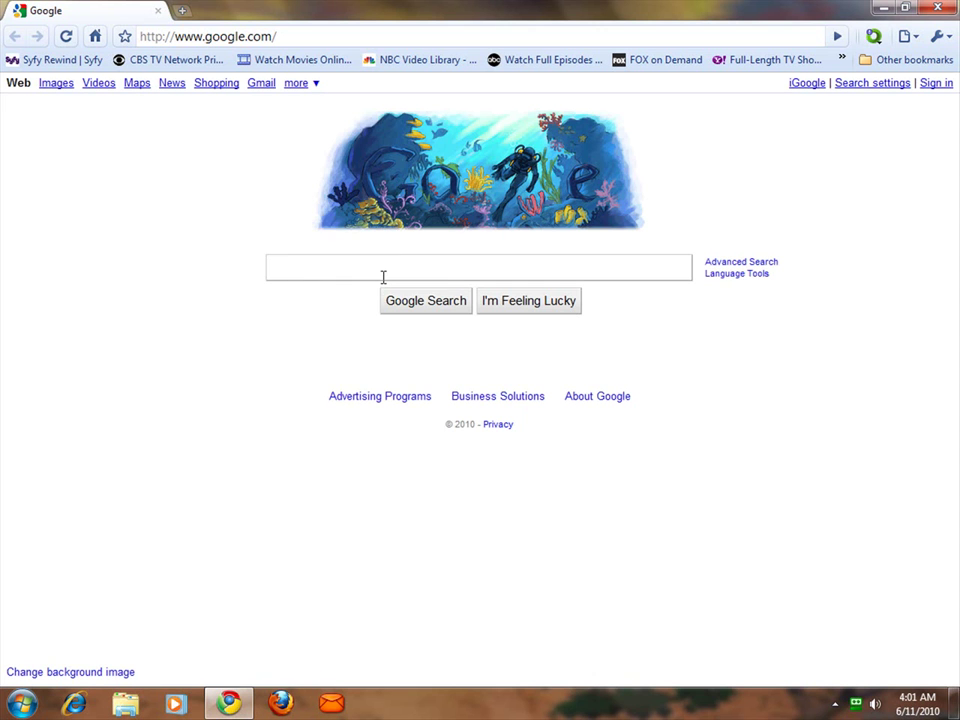
- Search Google for "ccleaner" and open the CNET download page for CCleaner from the results
{"action": "type", "text": "ccleaner"}
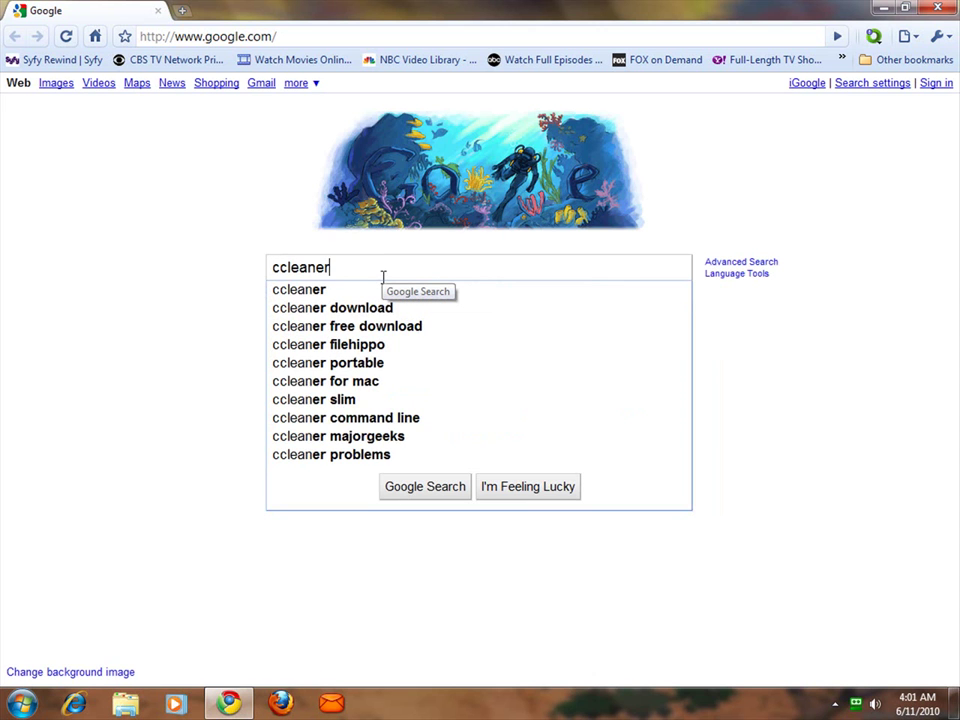
{"action": "key", "text": "Return"}
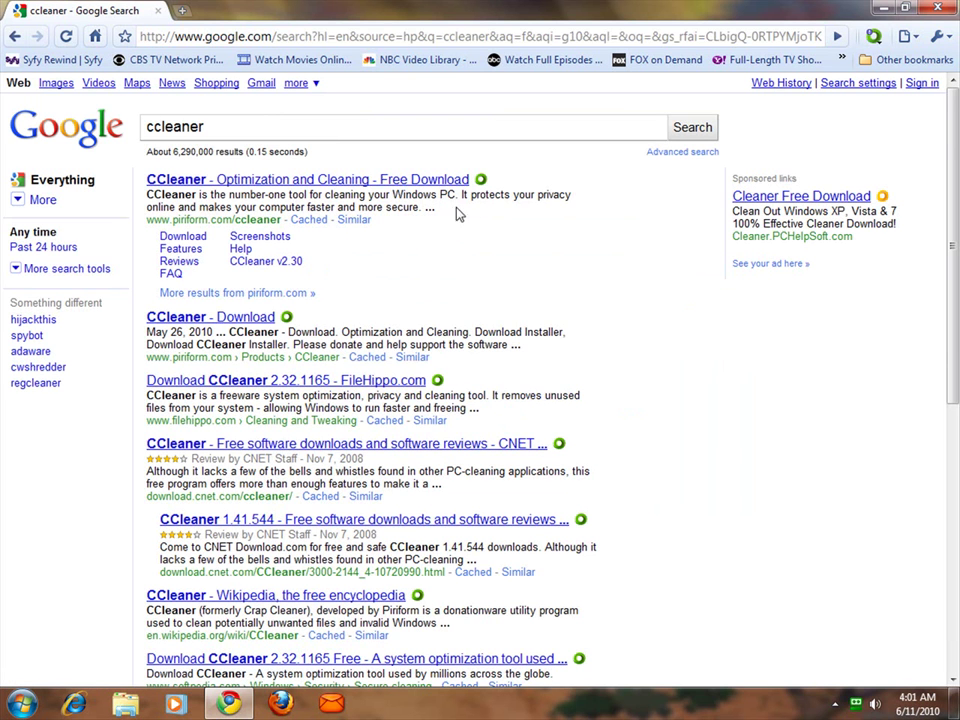
{"action": "mouse_move", "coordinate": [481, 184]}
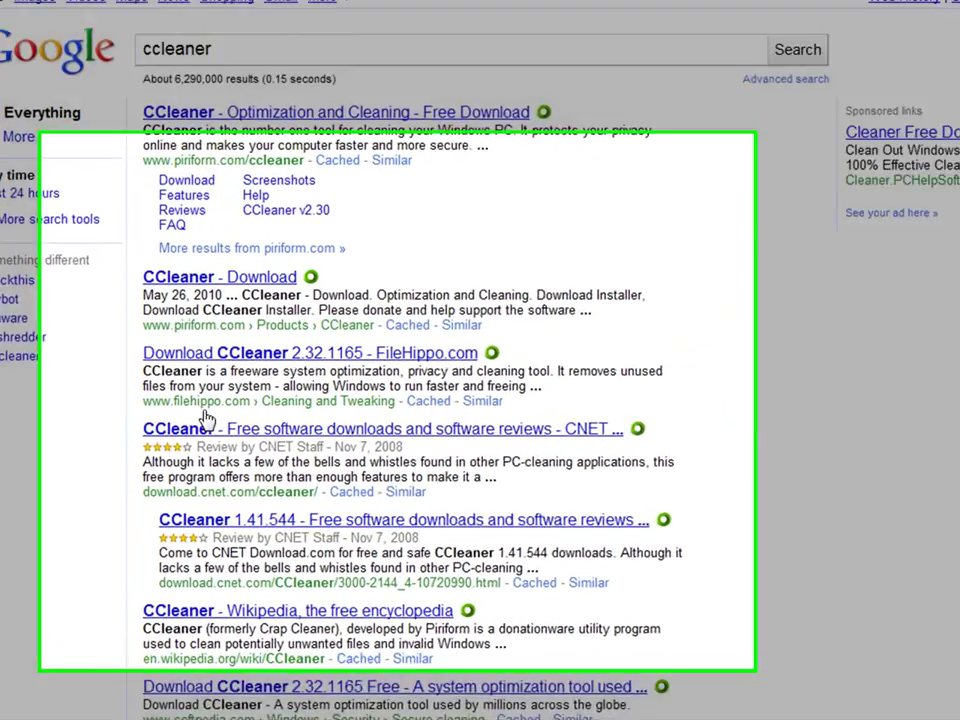
{"action": "scroll", "coordinate": [240, 575], "scroll_direction": "down", "scroll_amount": 2}
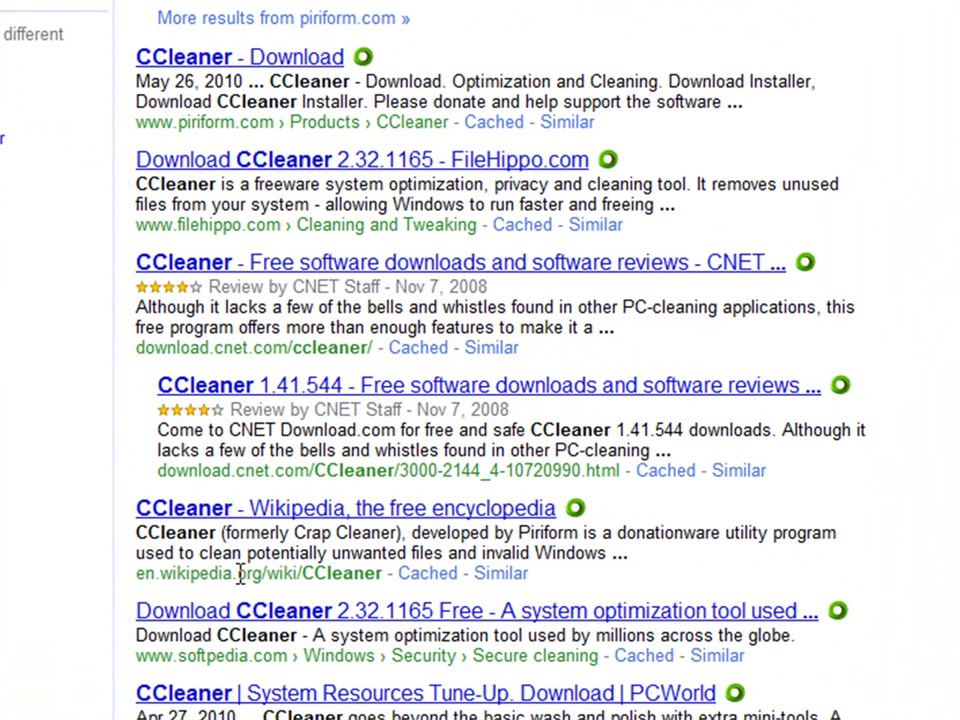
{"action": "left_click_drag", "start_coordinate": [249, 347], "coordinate": [139, 350]}
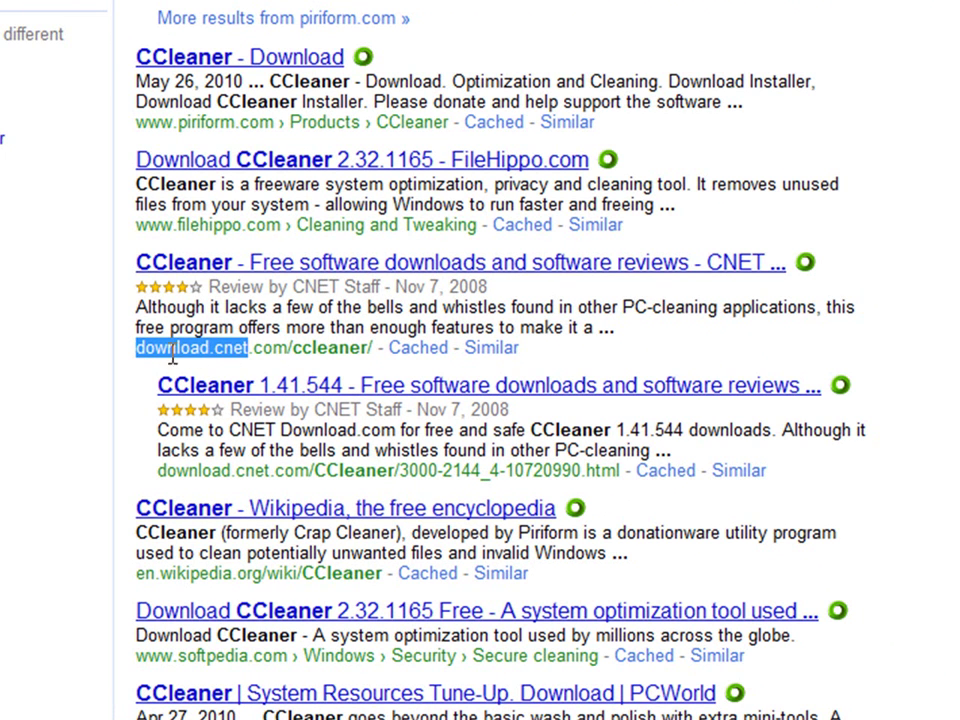
{"action": "left_click", "coordinate": [375, 264]}
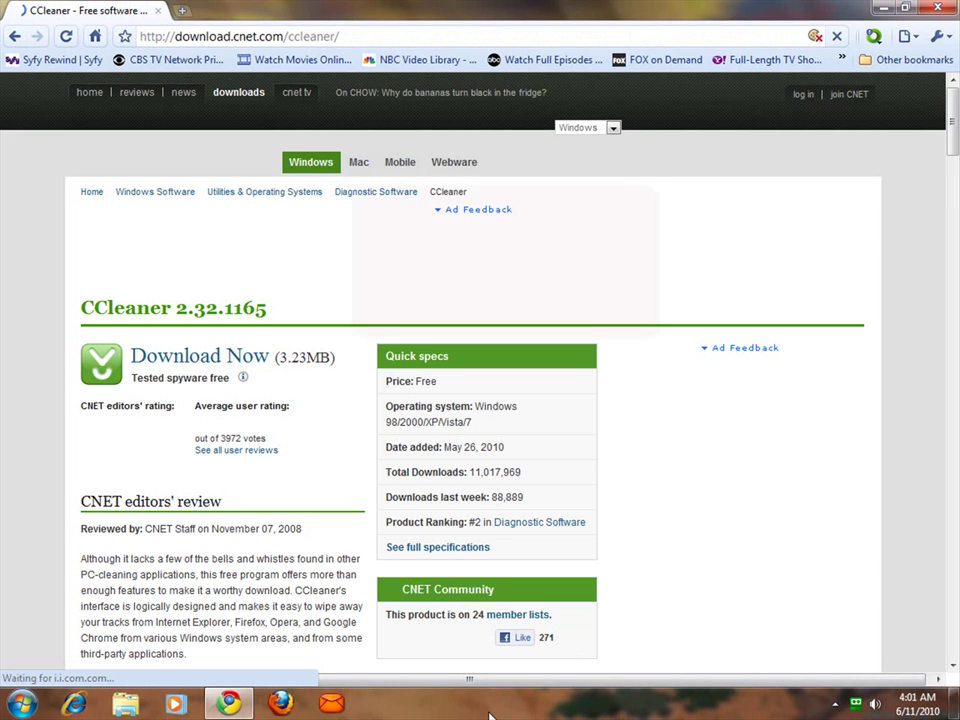
- Download the CCleaner installer ccsetup232.exe from the CNET page, allow it to be saved and run it
{"action": "left_click", "coordinate": [182, 360]}
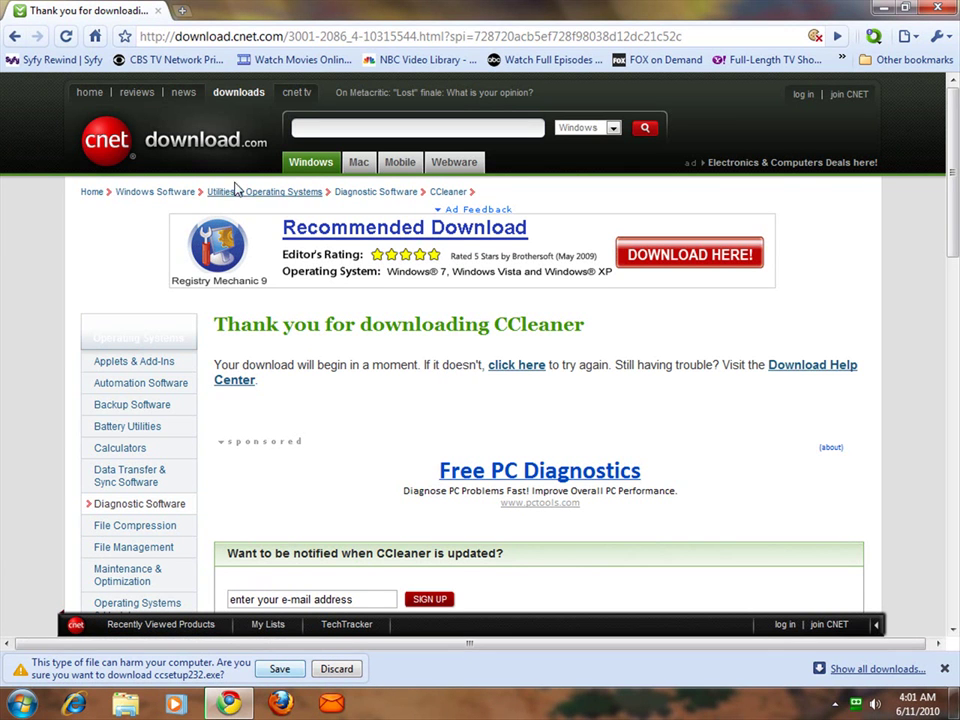
{"action": "left_click", "coordinate": [279, 669]}
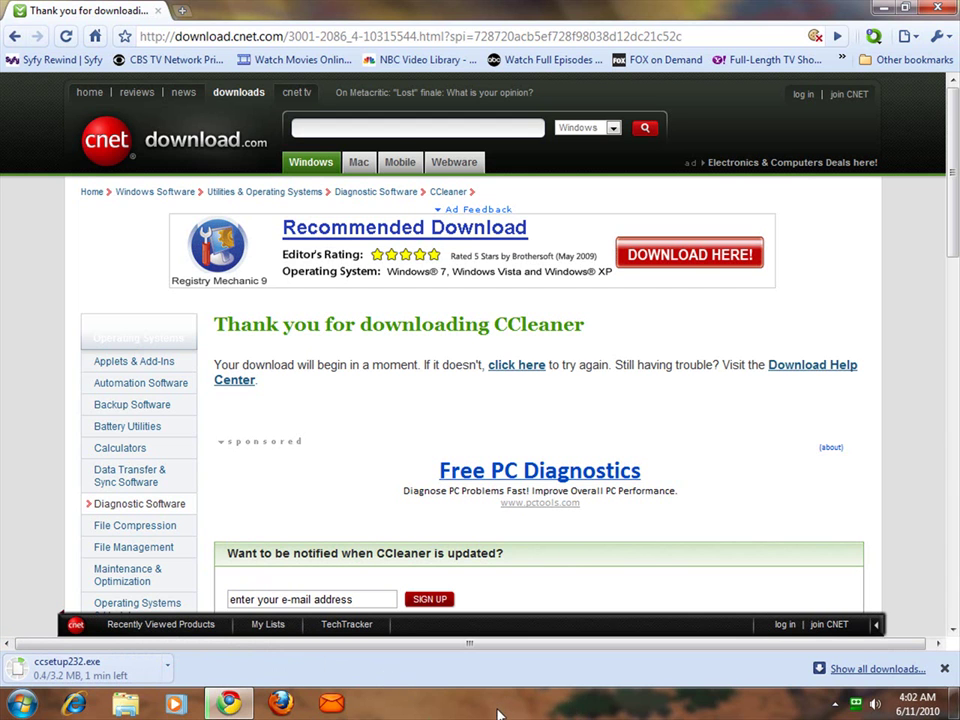
{"action": "left_click", "coordinate": [859, 672]}
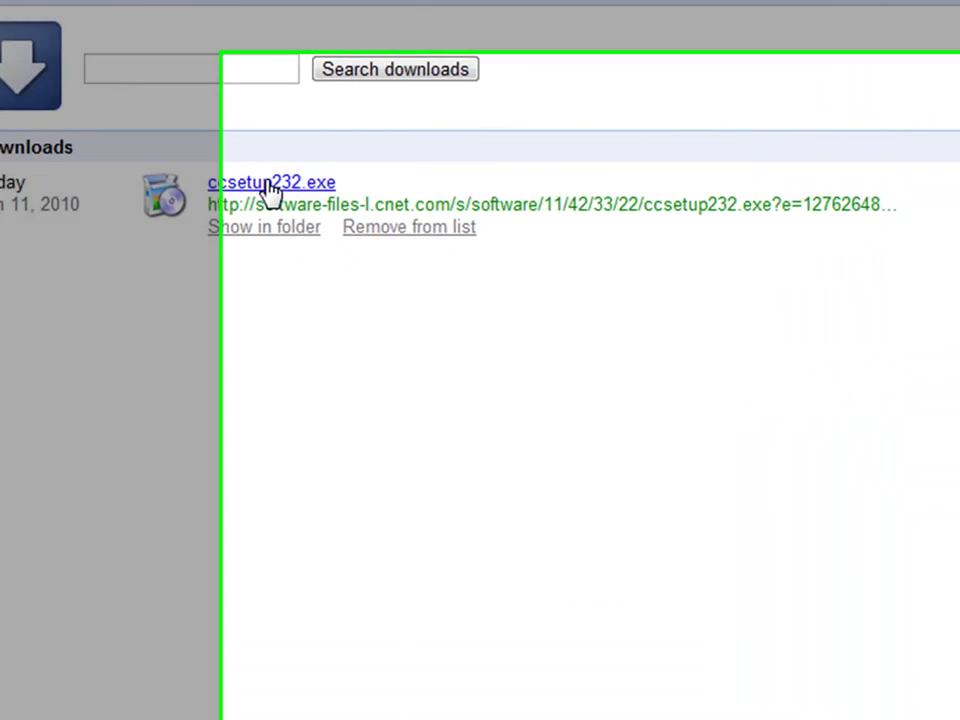
{"action": "left_click", "coordinate": [320, 200]}
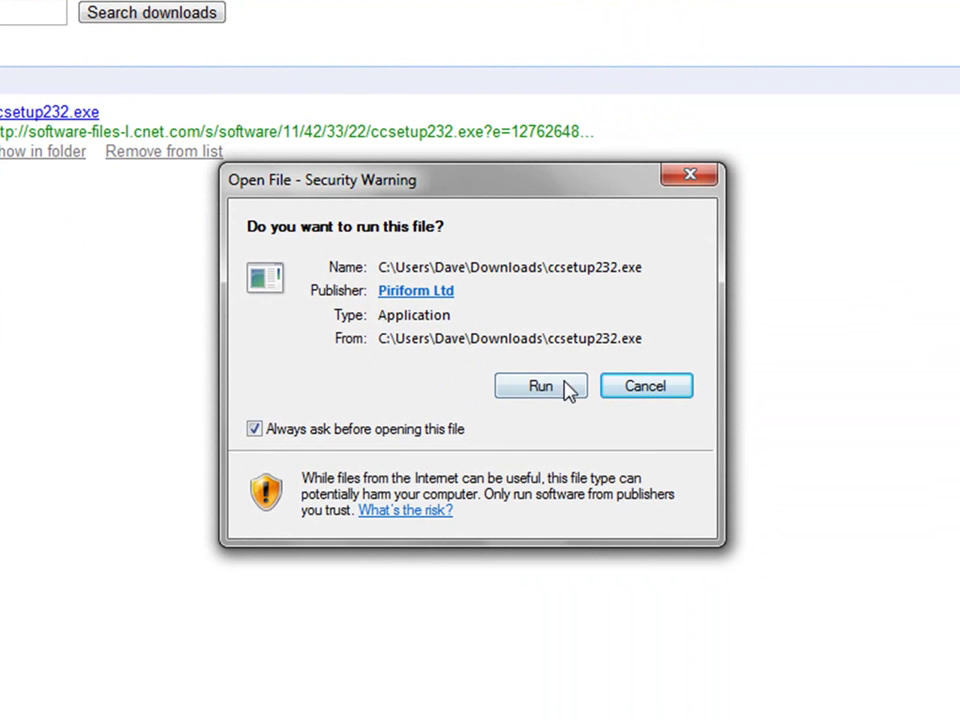
{"action": "left_click", "coordinate": [556, 390]}
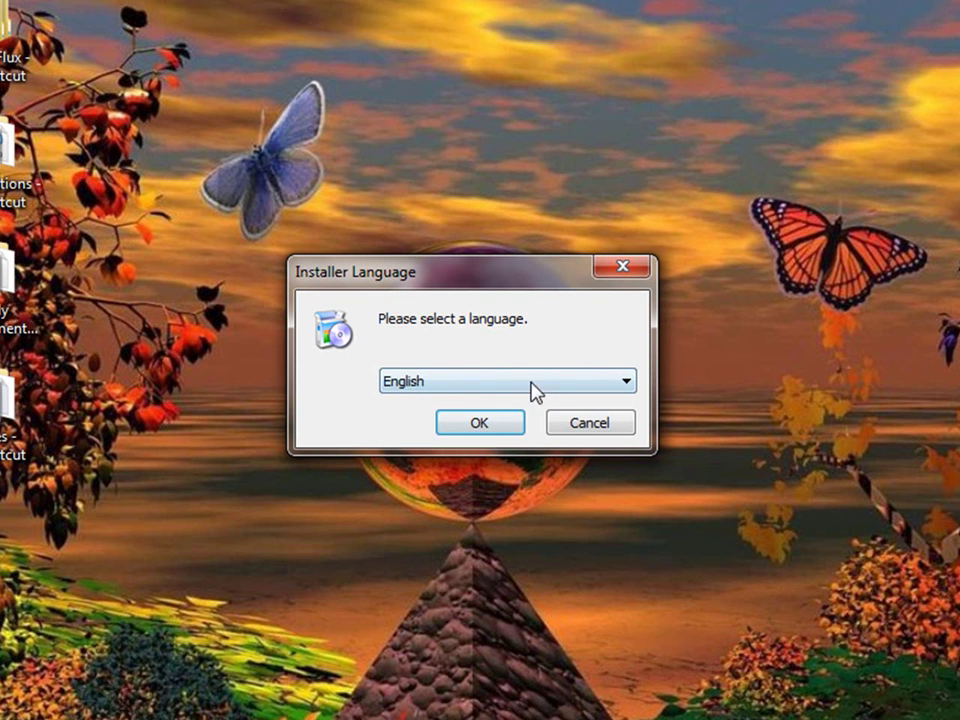
- Choose English for the installer, accept the license agreement and keep the destination folder C:\Program Files\CCleaner
{"action": "left_click", "coordinate": [482, 424]}
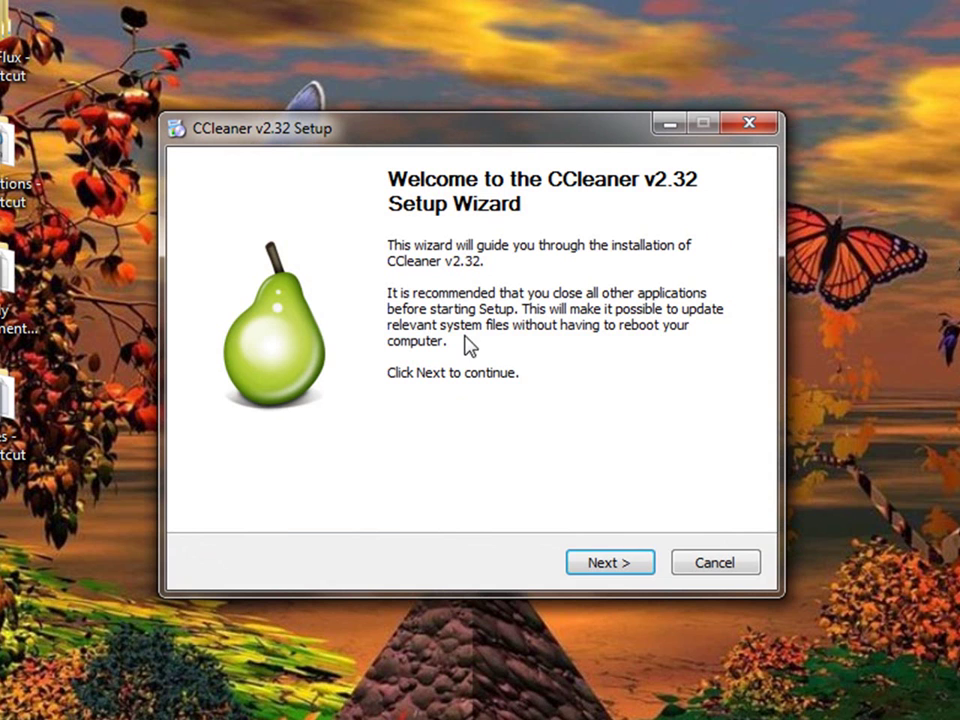
{"action": "left_click", "coordinate": [610, 563]}
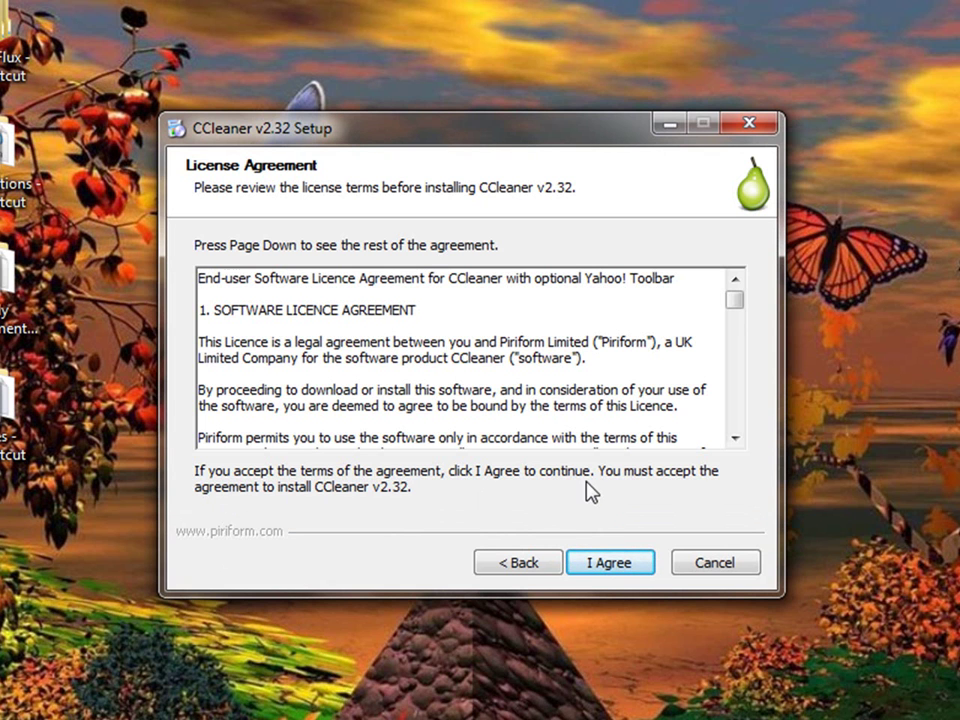
{"action": "left_click", "coordinate": [616, 570]}
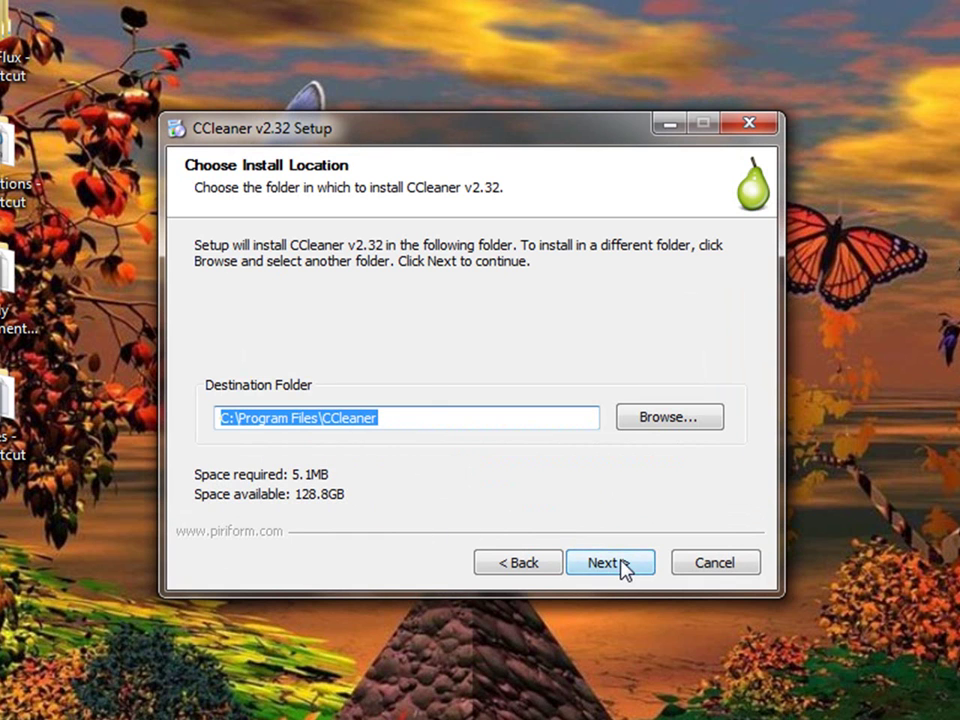
{"action": "left_click", "coordinate": [622, 566]}
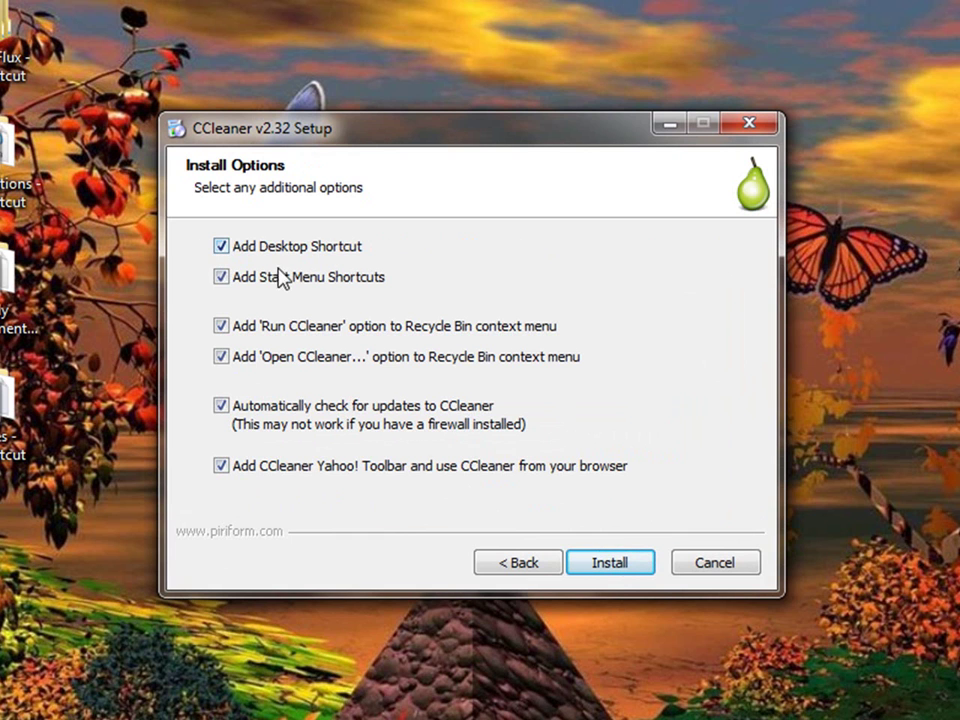
- Install CCleaner without Start Menu shortcuts, automatic update checks or the Yahoo! Toolbar, and launch it on finishing setup
{"action": "left_click", "coordinate": [222, 278]}
{"action": "left_click", "coordinate": [221, 406]}
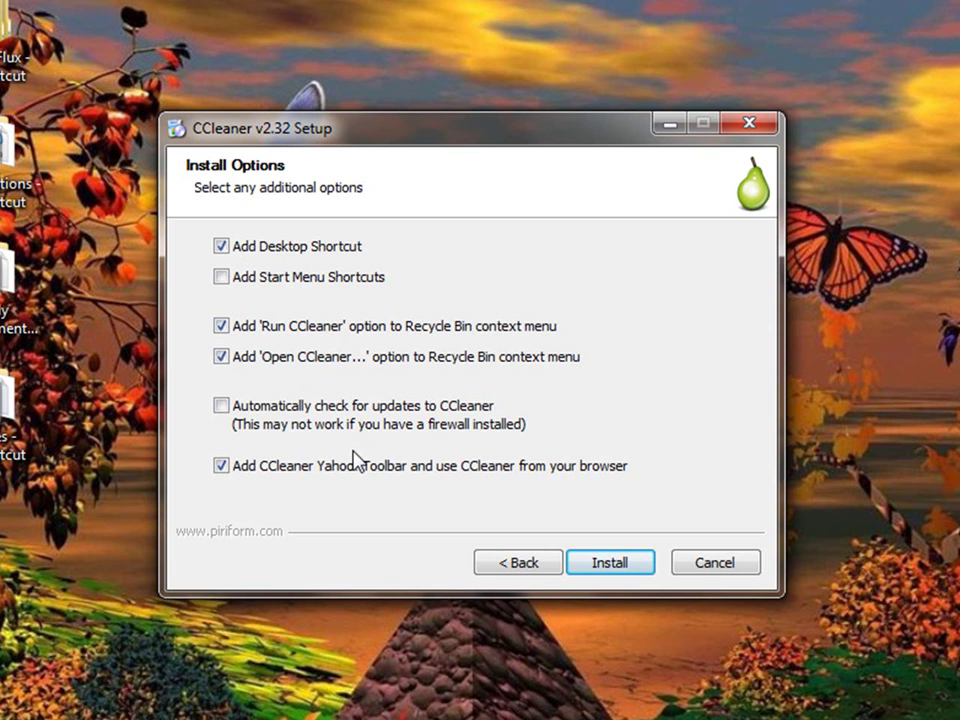
{"action": "left_click", "coordinate": [222, 466]}
{"action": "left_click", "coordinate": [612, 562]}
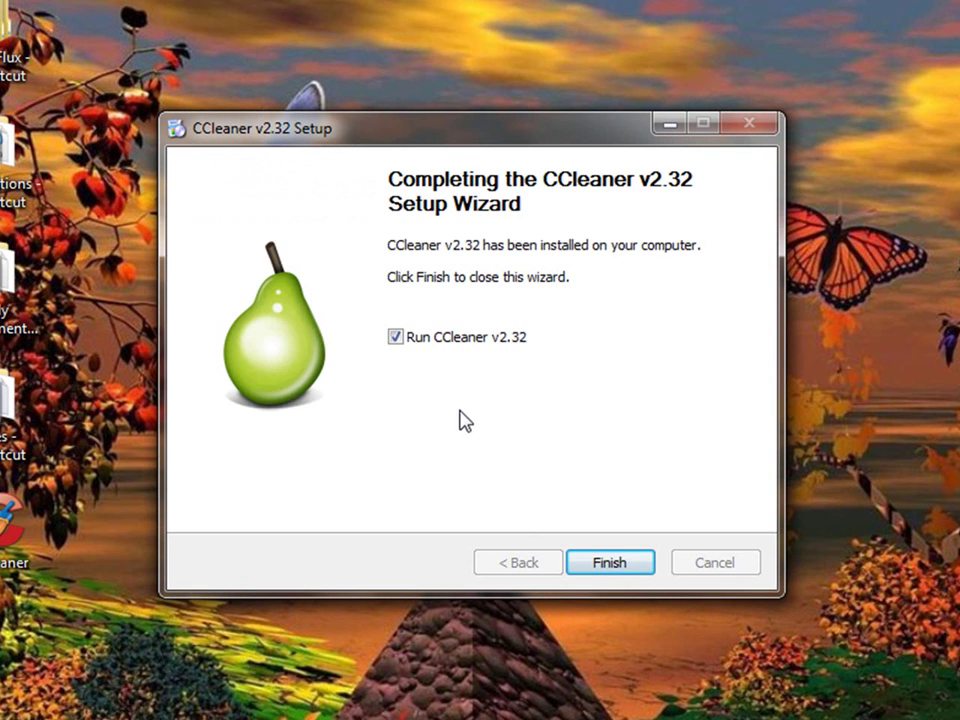
{"action": "left_click", "coordinate": [619, 572]}
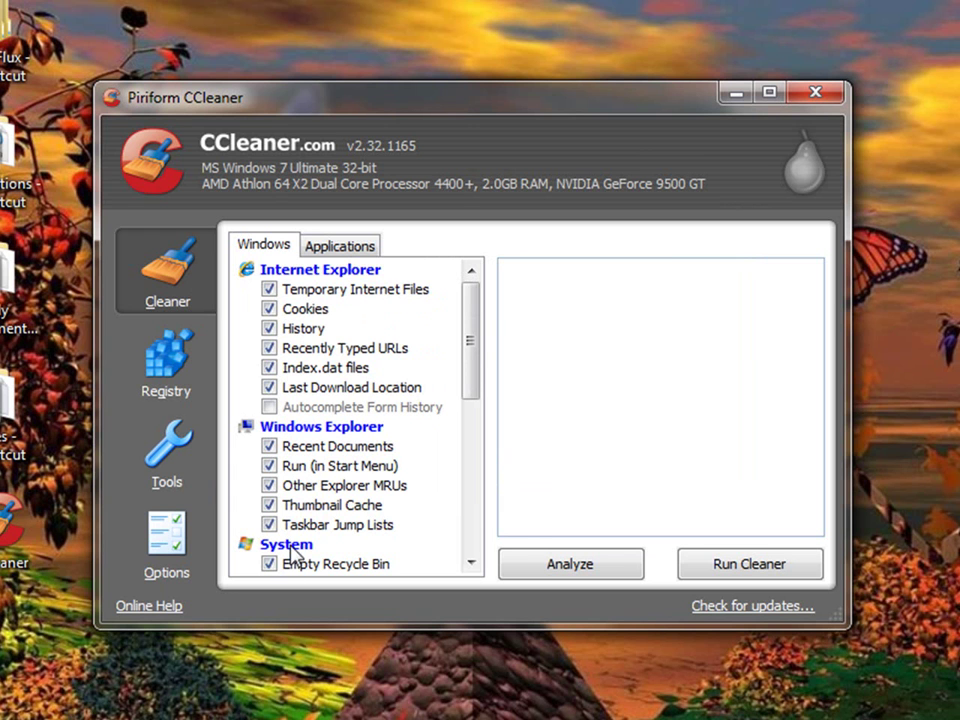
- Highlight the Recently Typed URLs option, switch to Chrome and replace google.com with "tig" in the web address
{"action": "left_click_drag", "start_coordinate": [478, 340], "coordinate": [489, 274]}
{"action": "left_click", "coordinate": [357, 349]}
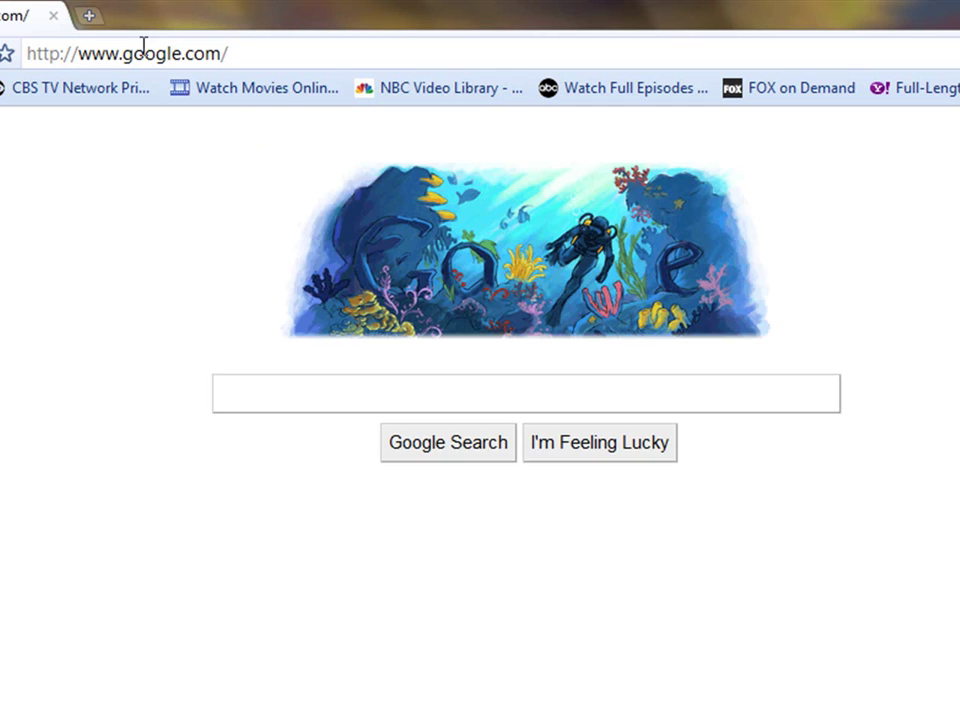
{"action": "left_click", "coordinate": [96, 51]}
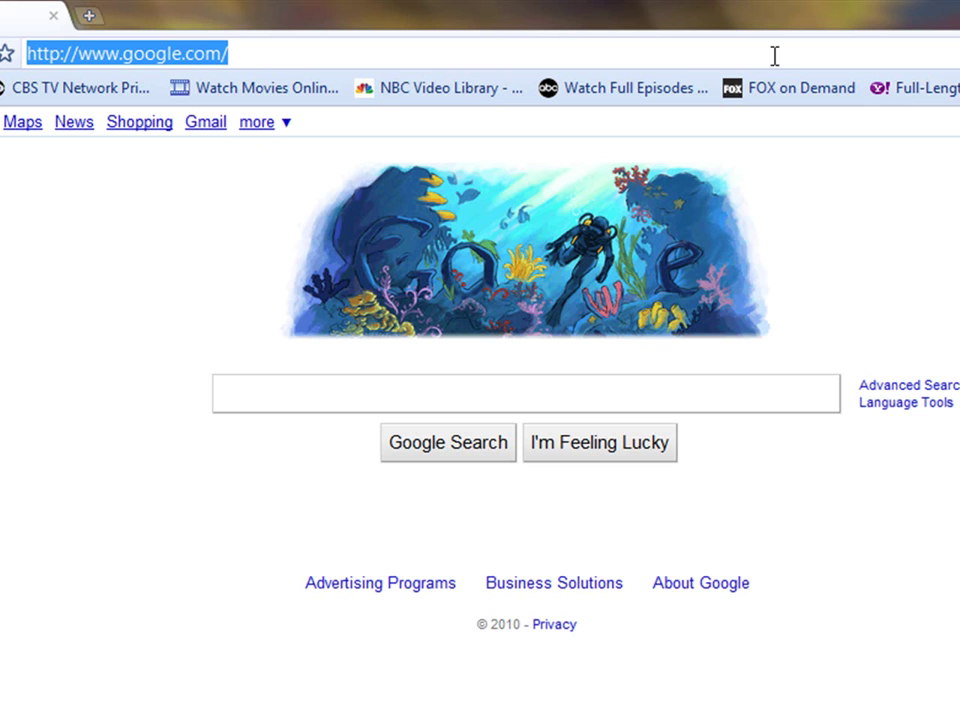
{"action": "left_click", "coordinate": [136, 55]}
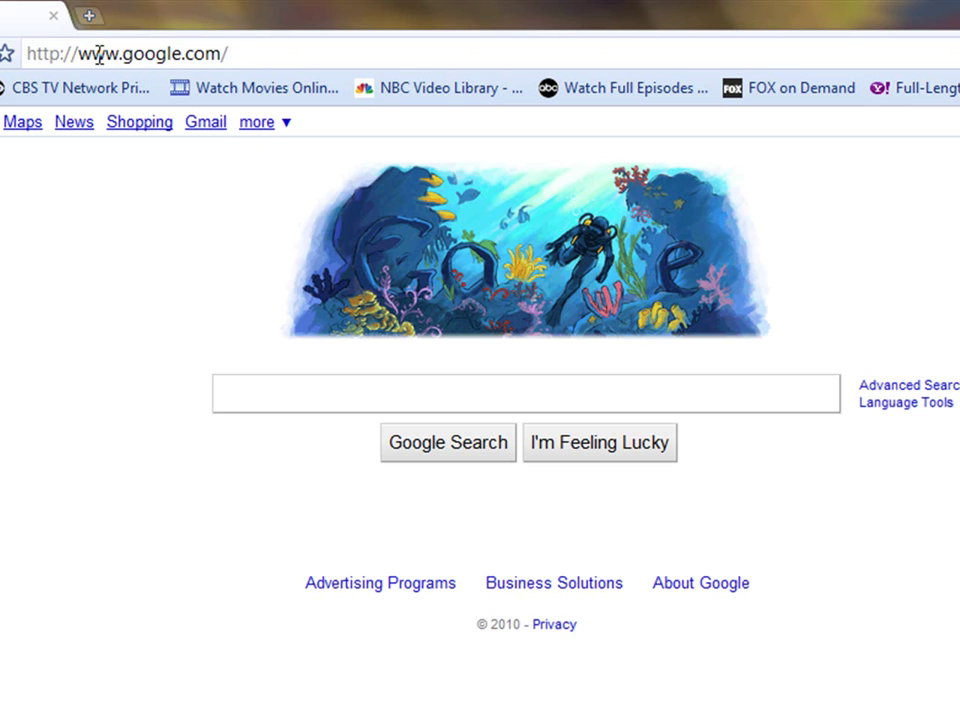
{"action": "left_click_drag", "start_coordinate": [126, 53], "coordinate": [410, 64]}
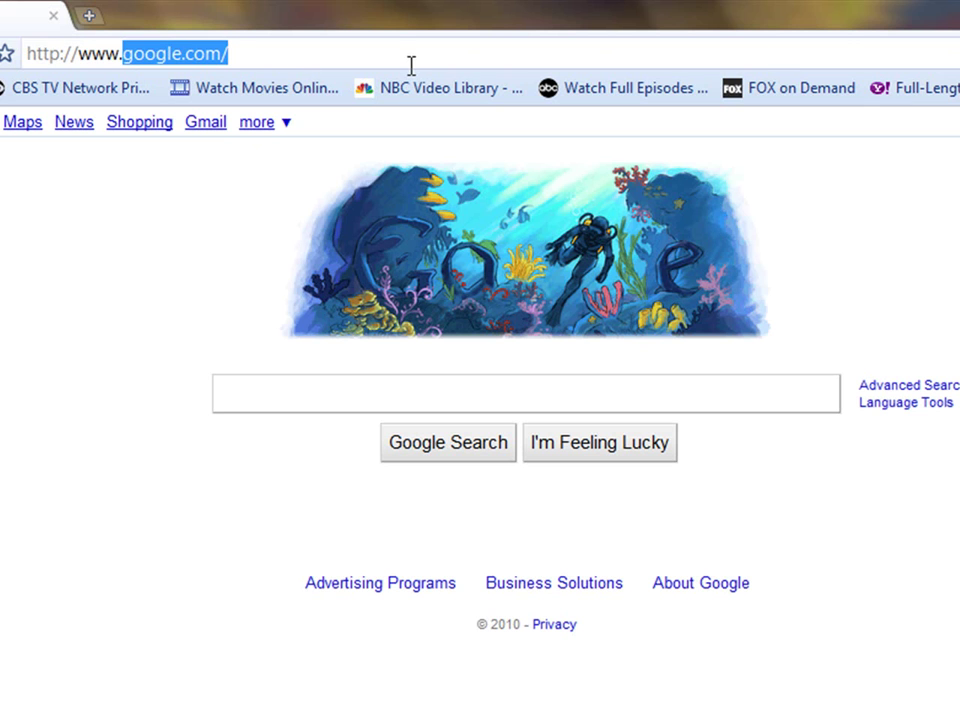
{"action": "type", "text": "tig"}
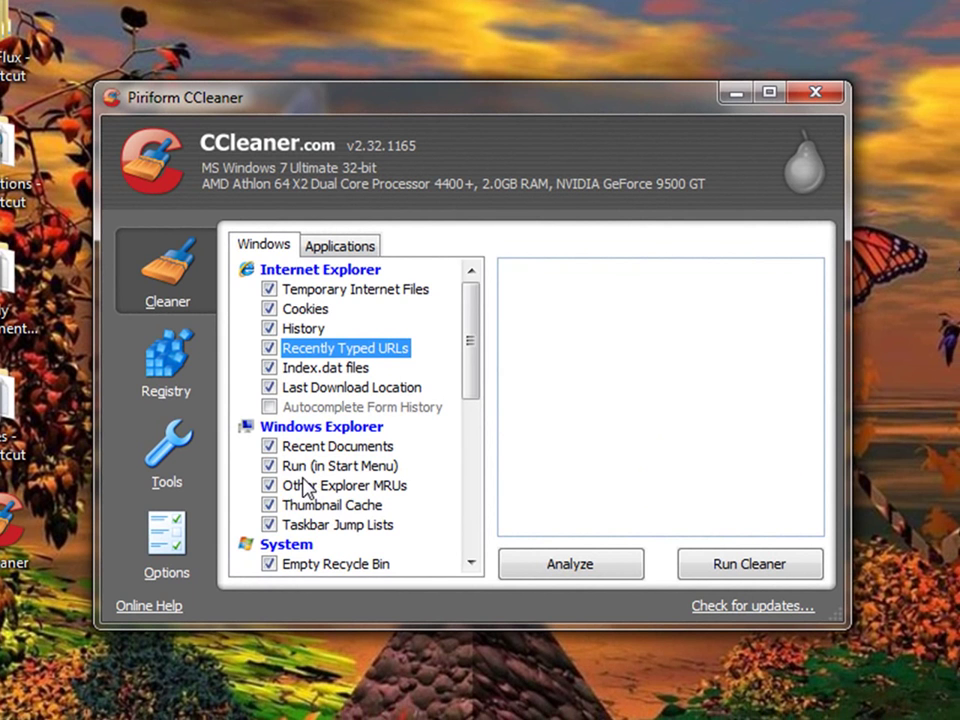
- In CCleaner's Windows cleaning options, enable Windows Error Reporting, DNS Cache and Old Prefetch data
{"action": "left_click_drag", "start_coordinate": [470, 352], "coordinate": [484, 462]}
{"action": "left_click", "coordinate": [269, 387]}
{"action": "left_click", "coordinate": [270, 406]}
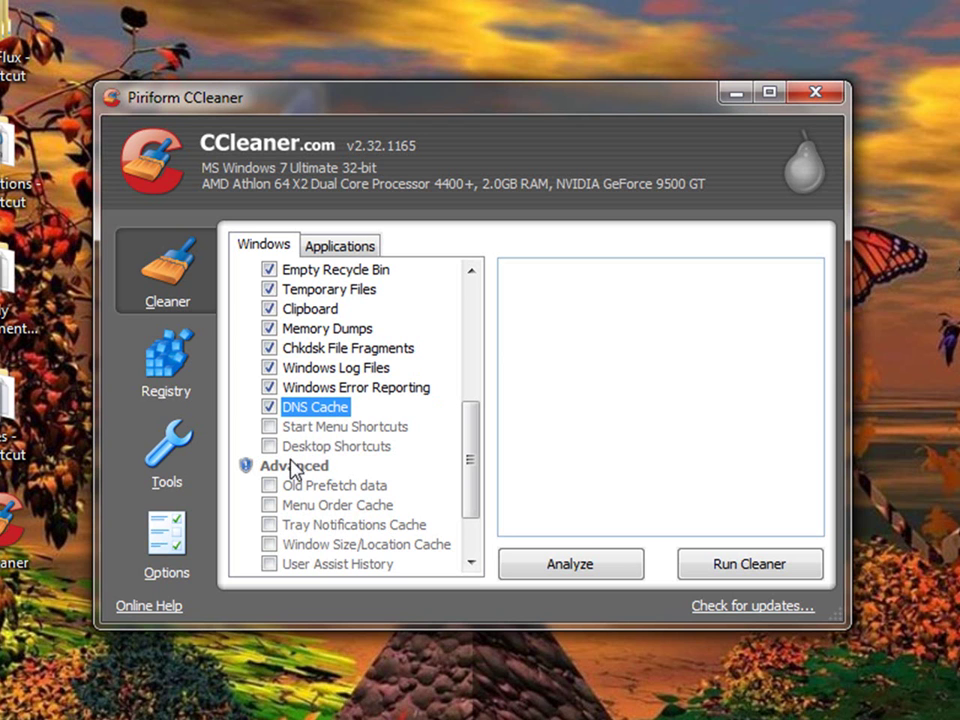
{"action": "left_click_drag", "start_coordinate": [474, 437], "coordinate": [471, 482]}
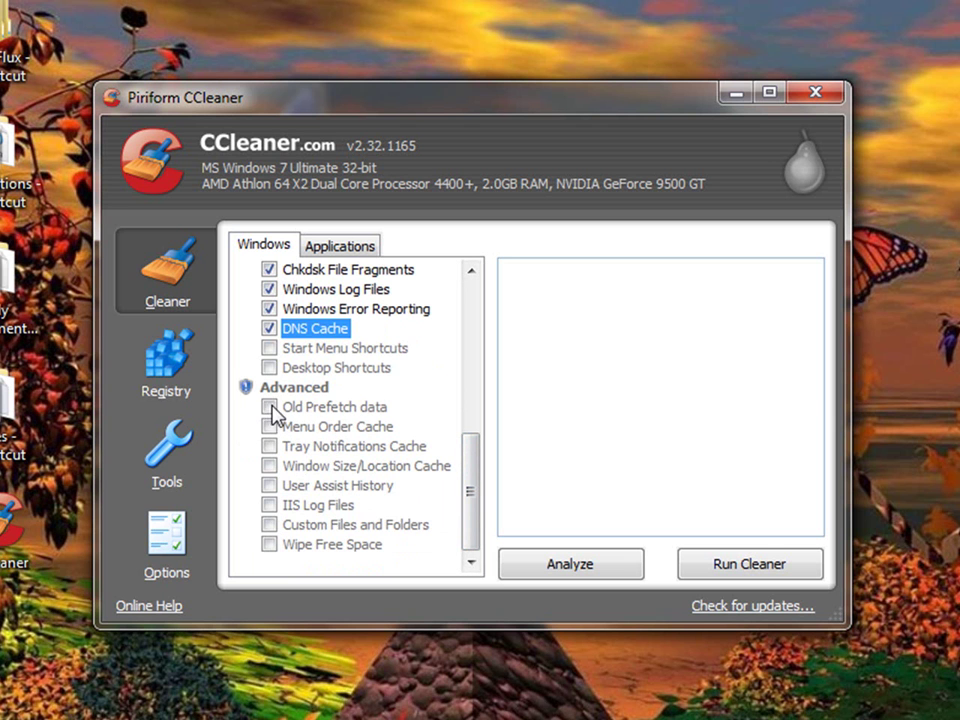
{"action": "left_click", "coordinate": [269, 407]}
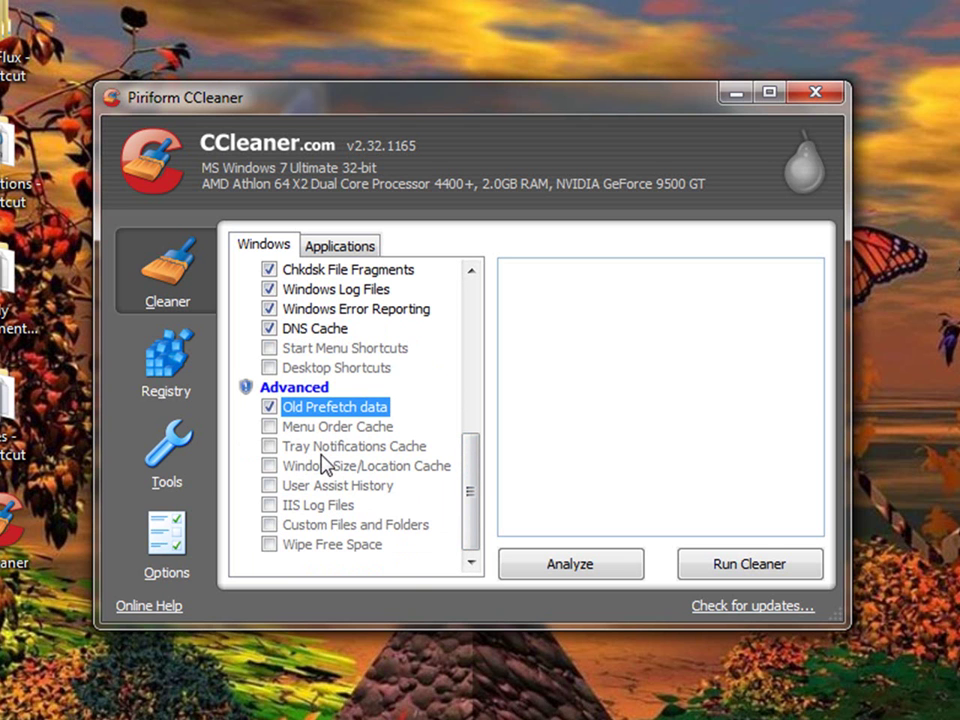
- Enable the advanced Wipe Free Space option, acknowledge its warning and turn the option off again
{"action": "left_click", "coordinate": [307, 546]}
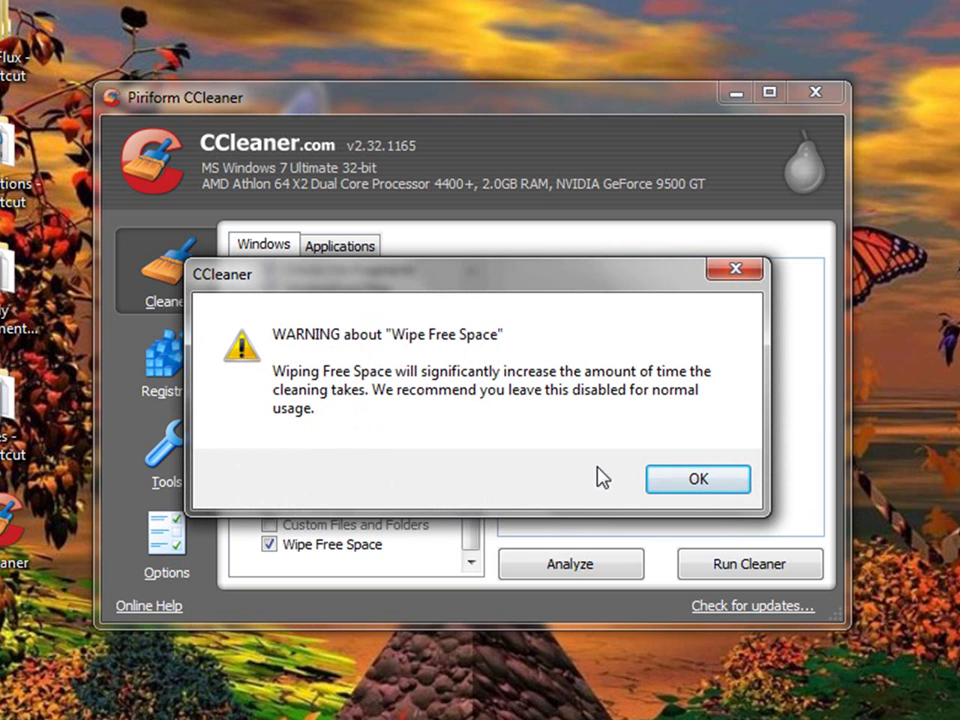
{"action": "left_click", "coordinate": [685, 483]}
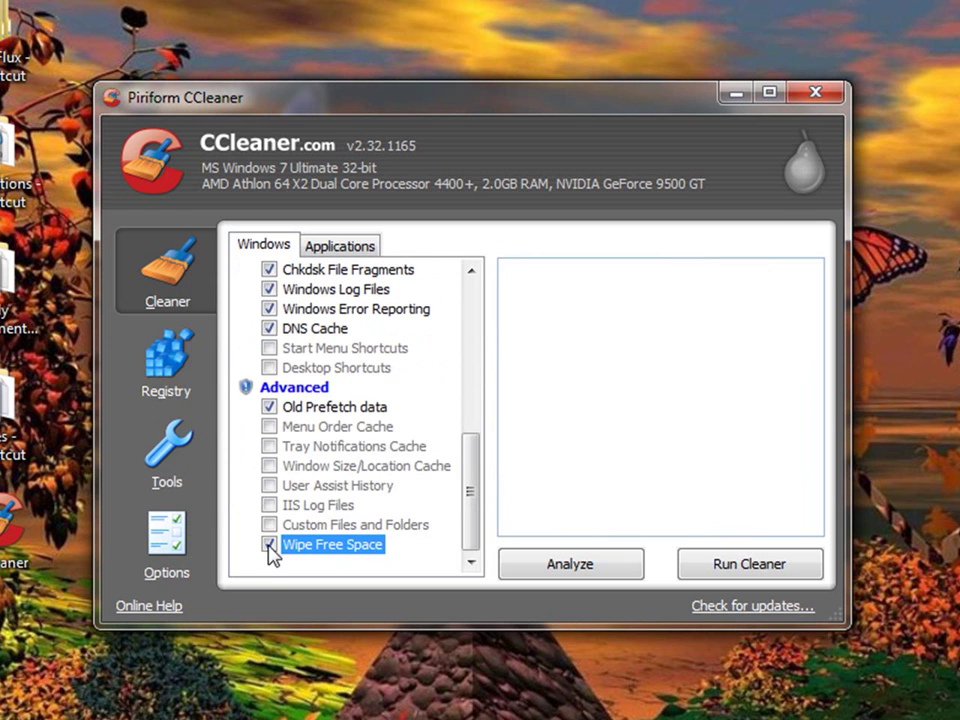
{"action": "left_click", "coordinate": [268, 545]}
- Analyze the system with the selected cleaning options, run the cleaner and approve the permanent file deletion
{"action": "left_click_drag", "start_coordinate": [474, 490], "coordinate": [463, 300]}
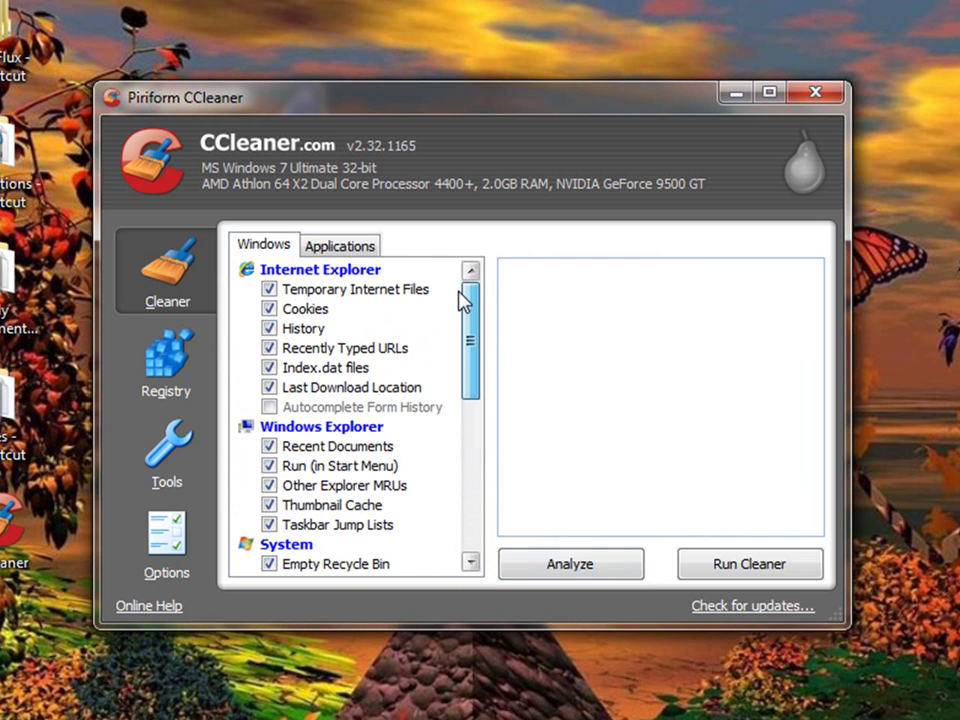
{"action": "left_click", "coordinate": [576, 568]}
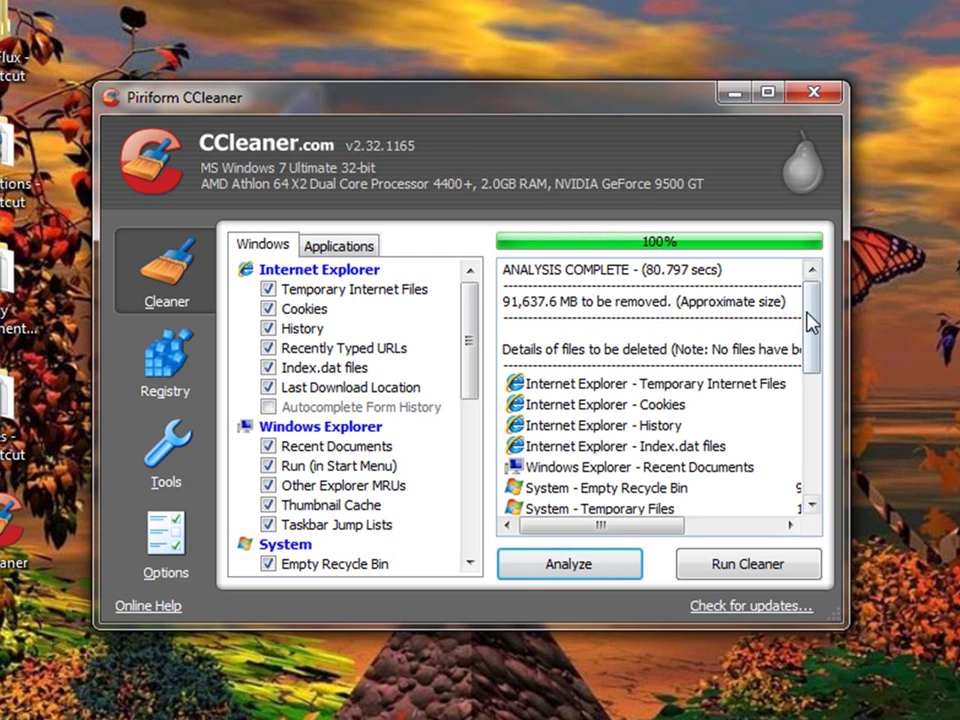
{"action": "left_click_drag", "start_coordinate": [810, 313], "coordinate": [810, 325]}
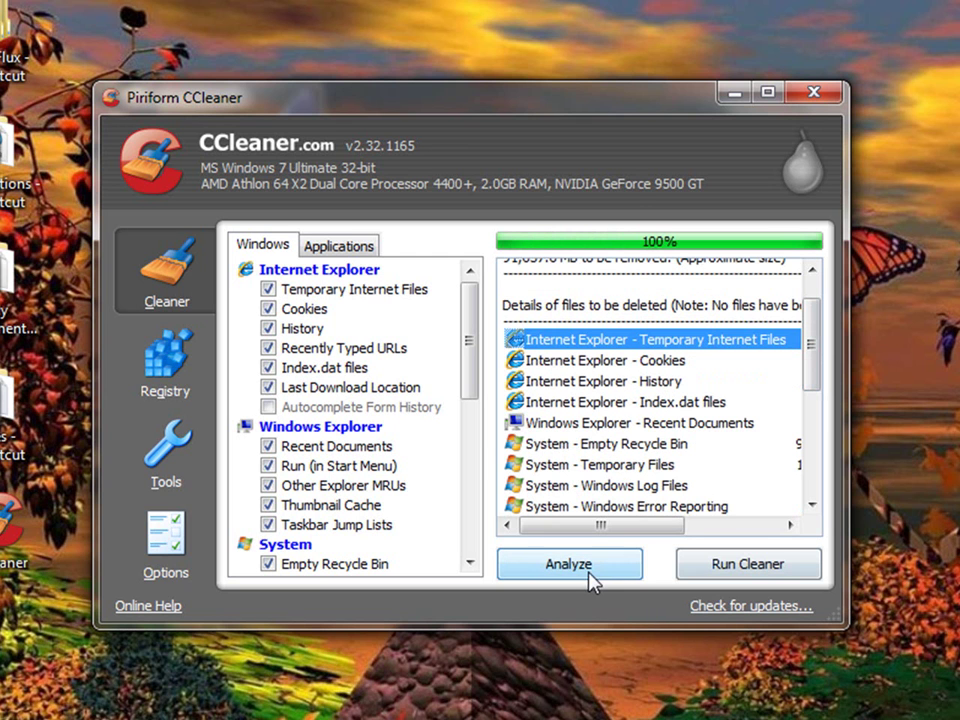
{"action": "left_click", "coordinate": [762, 568]}
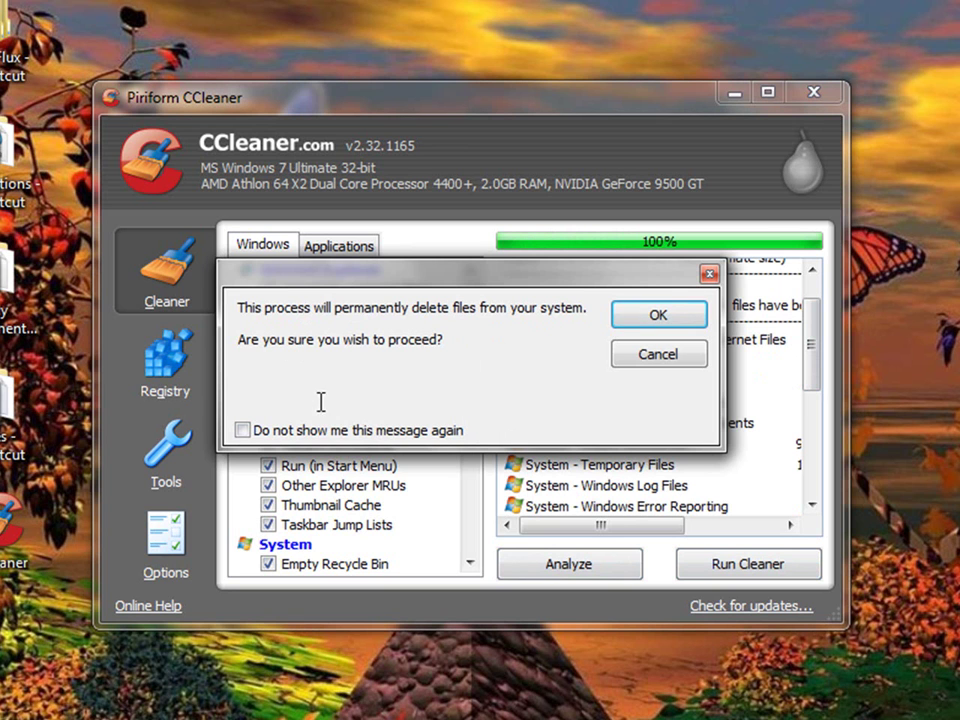
{"action": "left_click", "coordinate": [655, 322]}
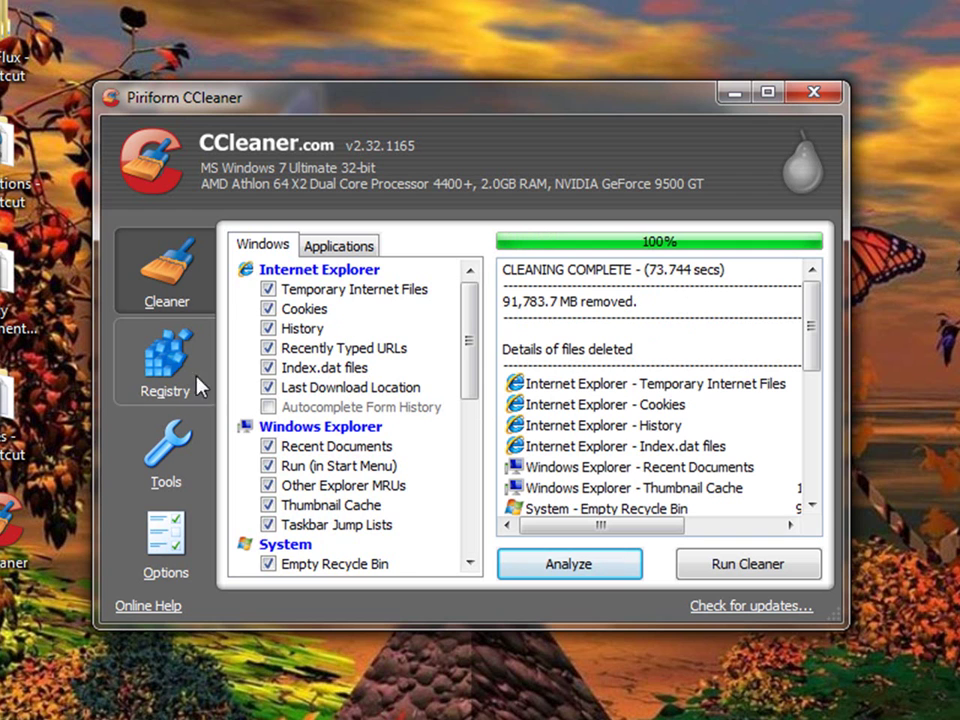
- Scan the registry for issues with all Registry Integrity categories selected
{"action": "left_click", "coordinate": [163, 378]}
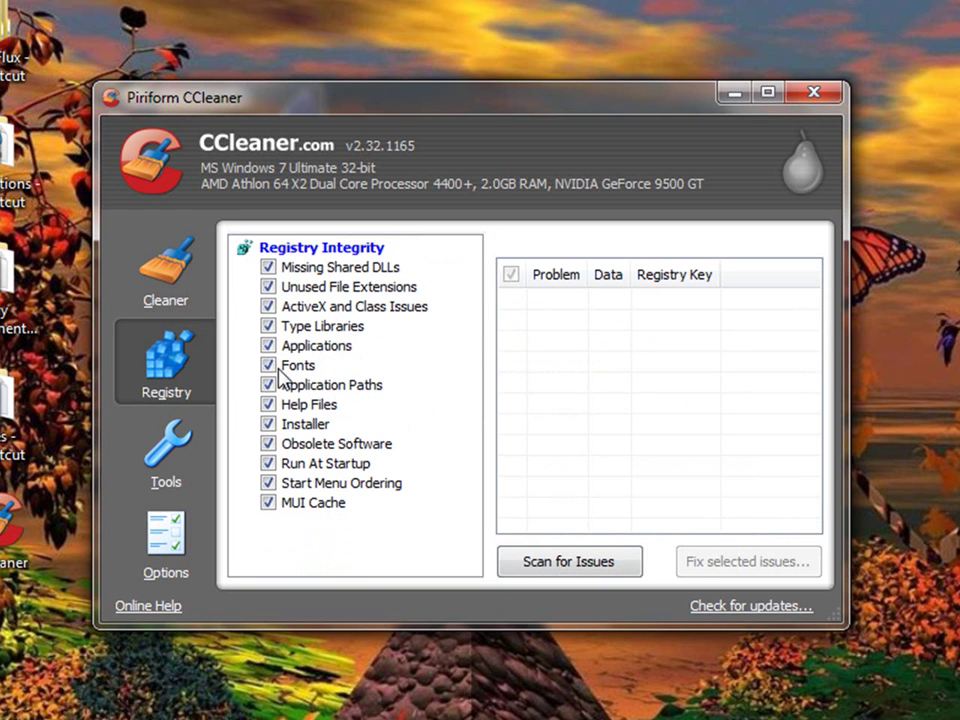
{"action": "left_click", "coordinate": [567, 570]}
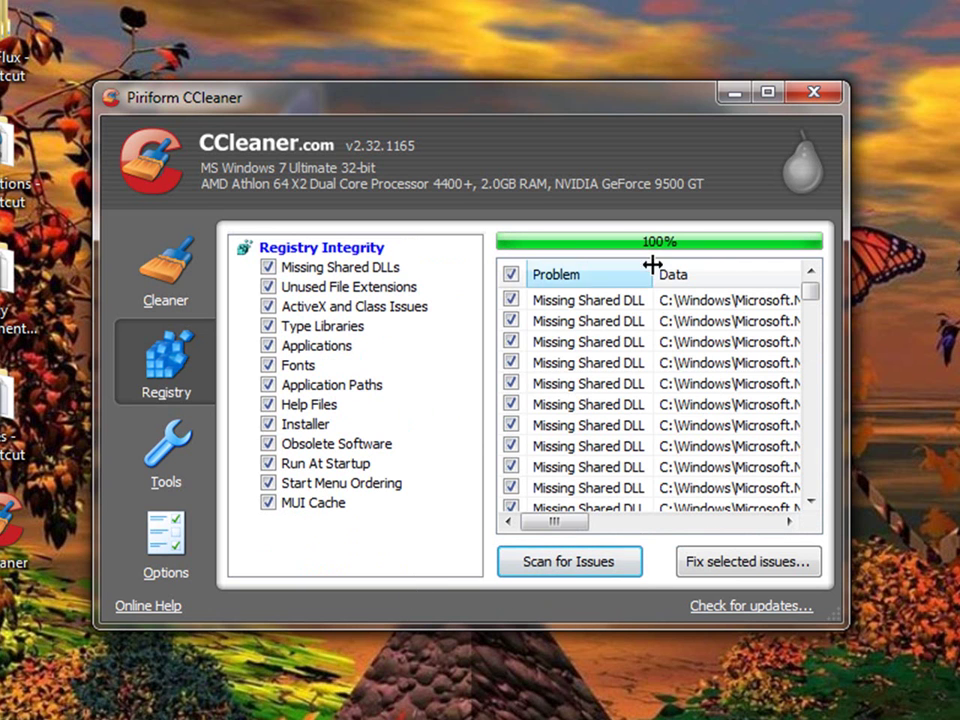
- Fix all selected registry issues, backing up the registry changes as ccleaner-6-11-10.reg in the Documents library first
{"action": "left_click", "coordinate": [740, 566]}
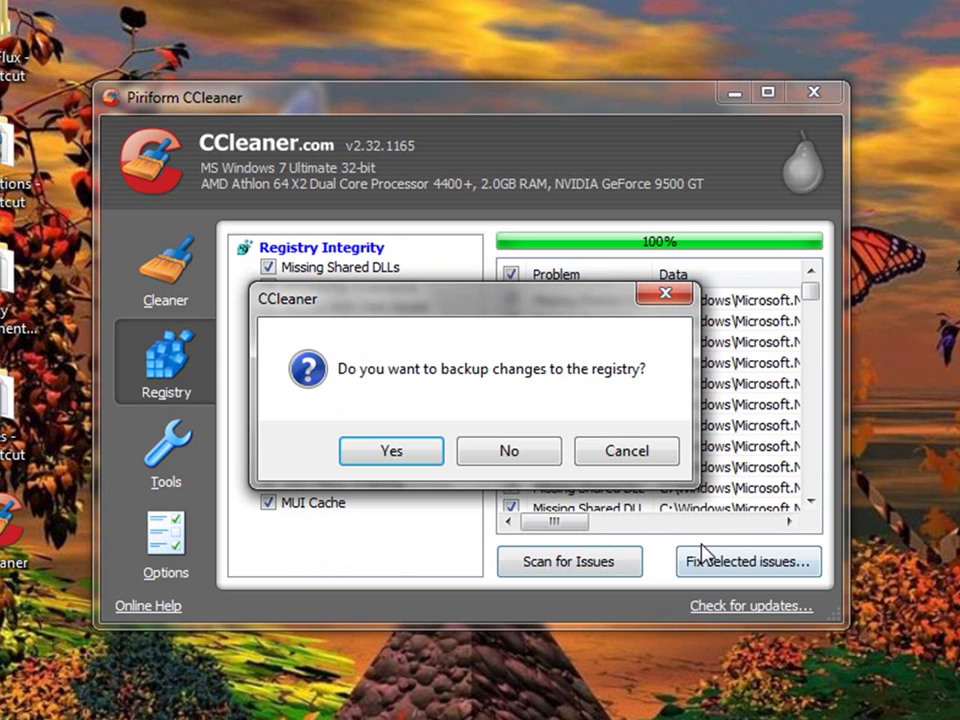
{"action": "left_click", "coordinate": [380, 455]}
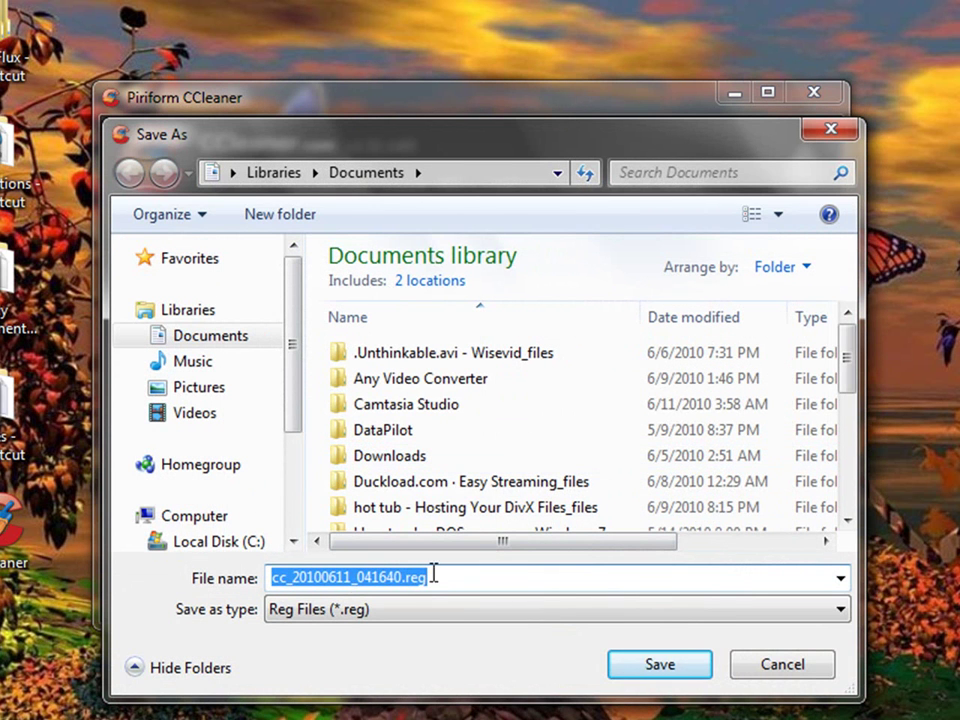
{"action": "left_click_drag", "start_coordinate": [402, 577], "coordinate": [268, 577]}
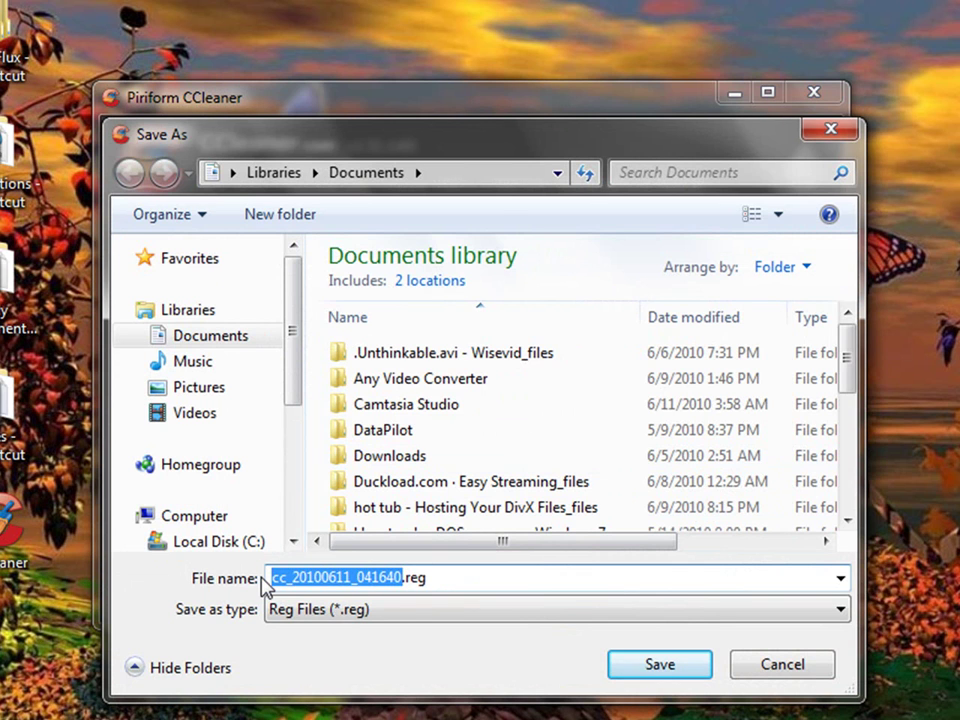
{"action": "type", "text": "cc"}
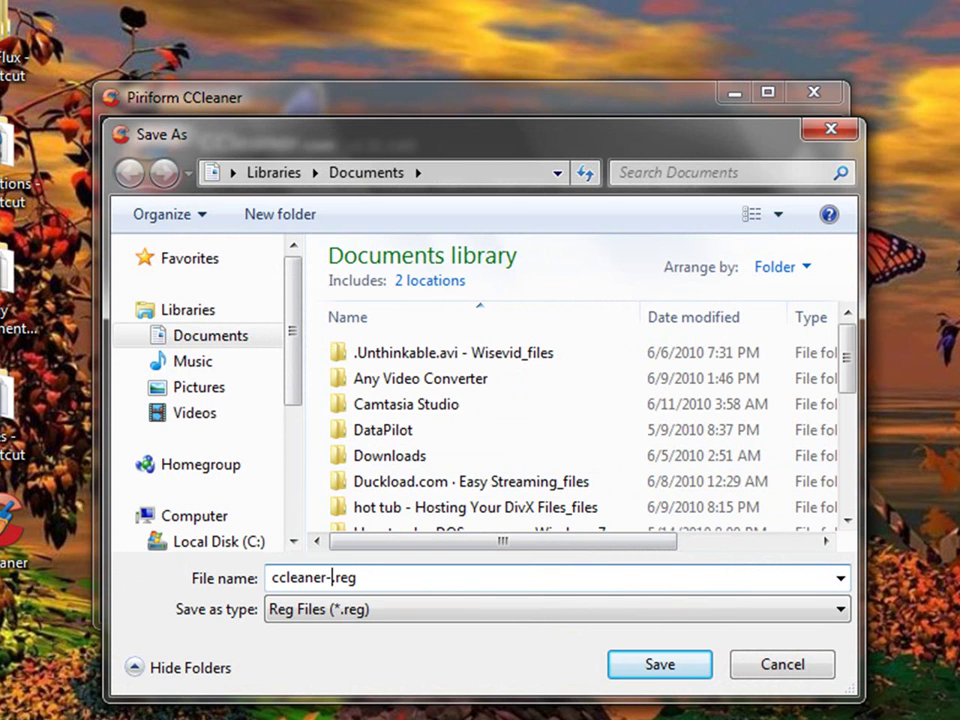
{"action": "type", "text": "leaner-6-11-10"}
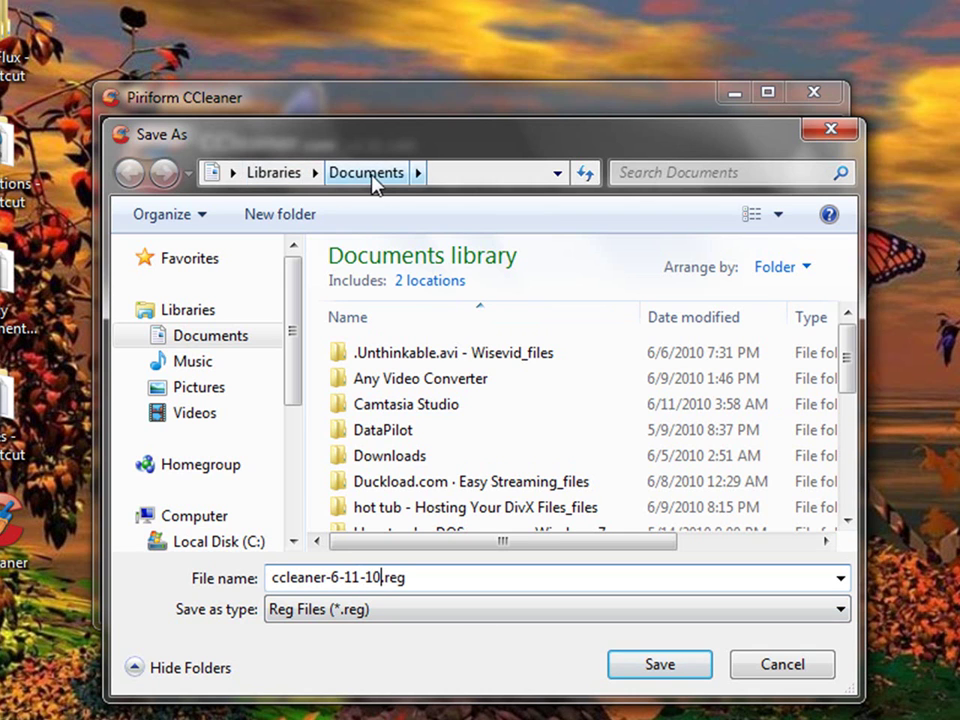
{"action": "left_click", "coordinate": [649, 670]}
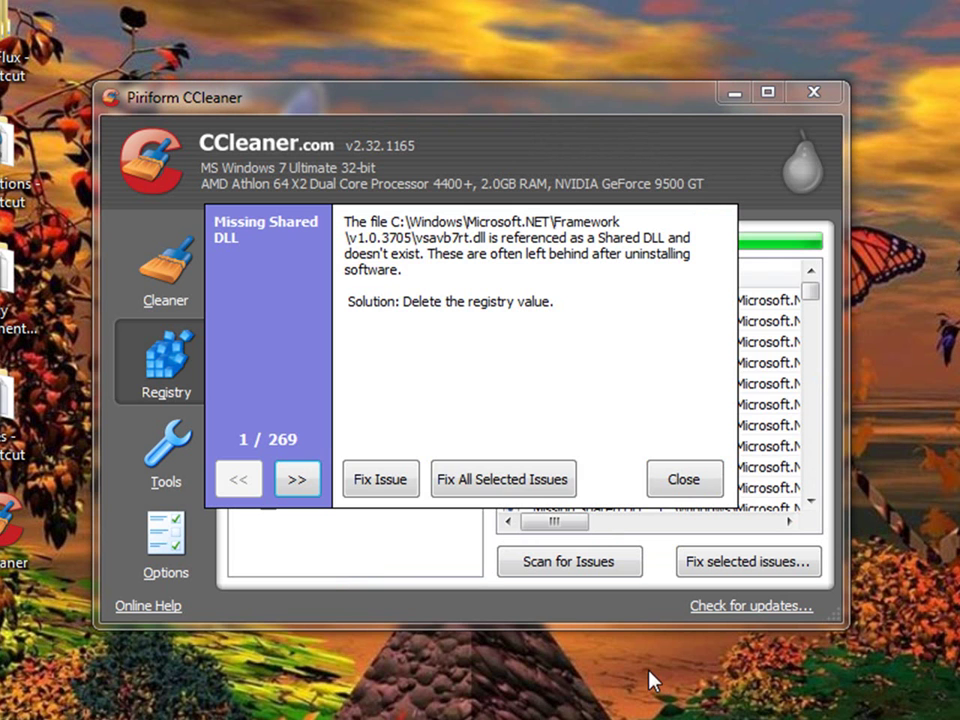
{"action": "left_click", "coordinate": [490, 484]}
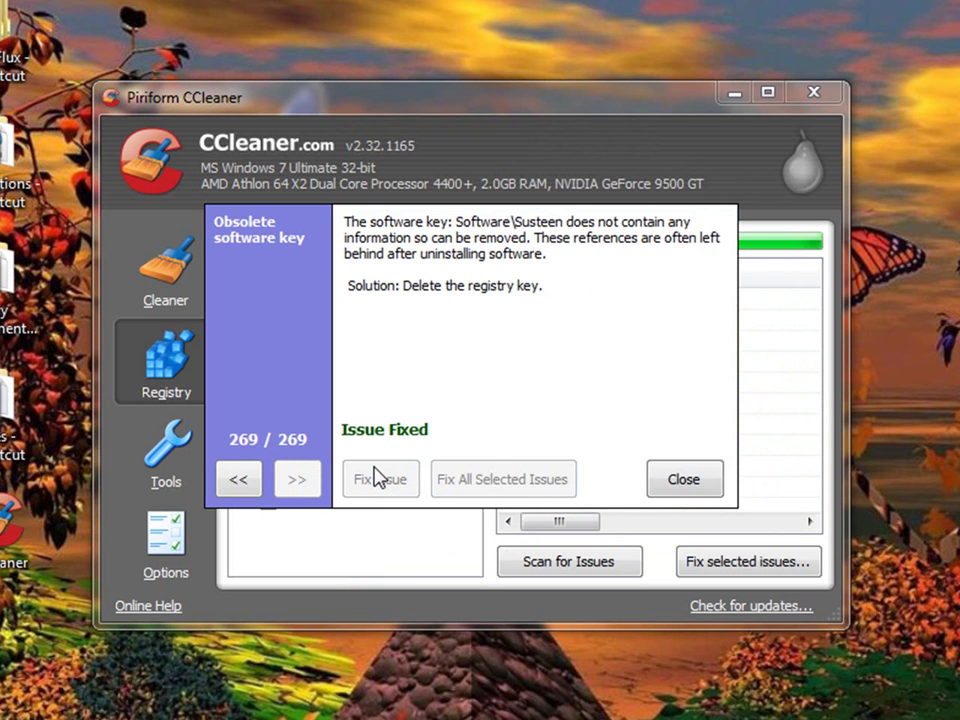
{"action": "left_click", "coordinate": [679, 481]}
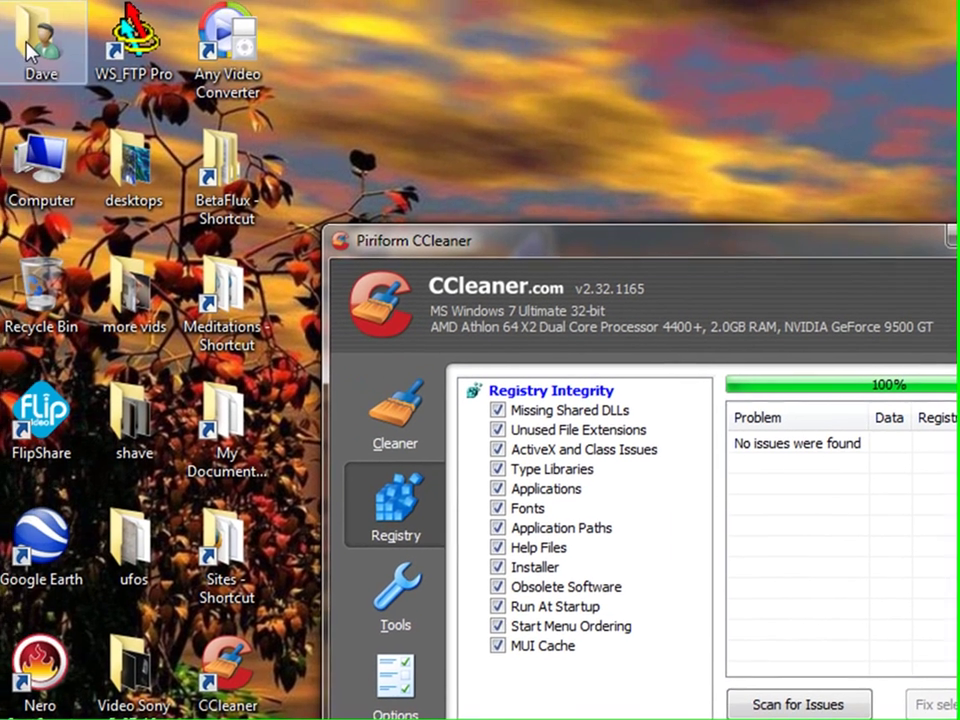
- Open the ccleaner-6-11-10.reg backup from the Documents library and decline merging it into the registry
{"action": "double_click", "coordinate": [43, 45]}
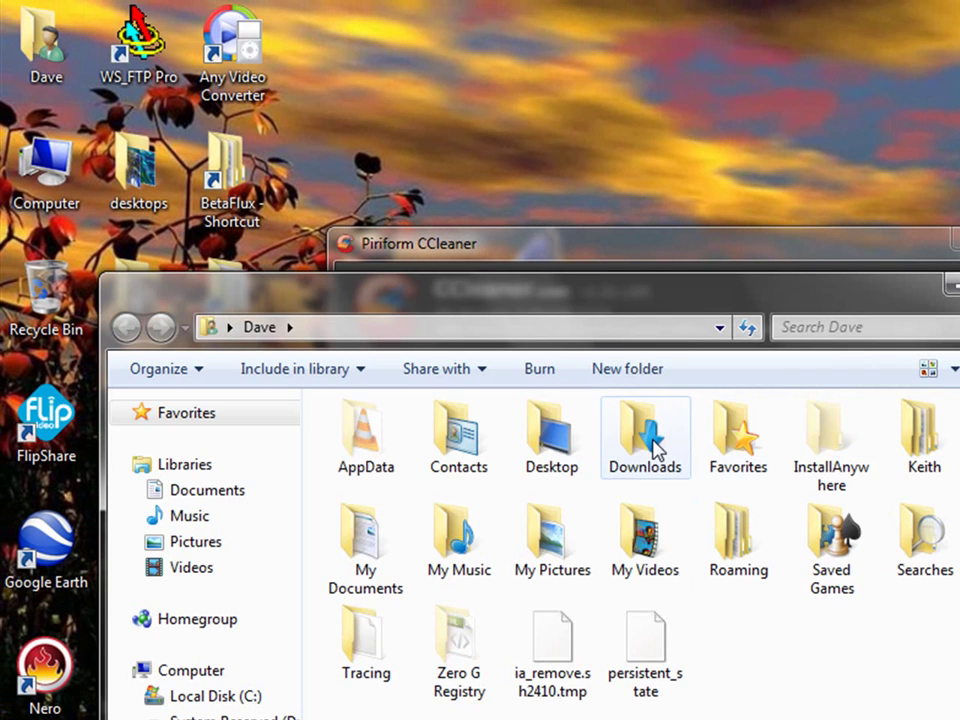
{"action": "left_click", "coordinate": [197, 490]}
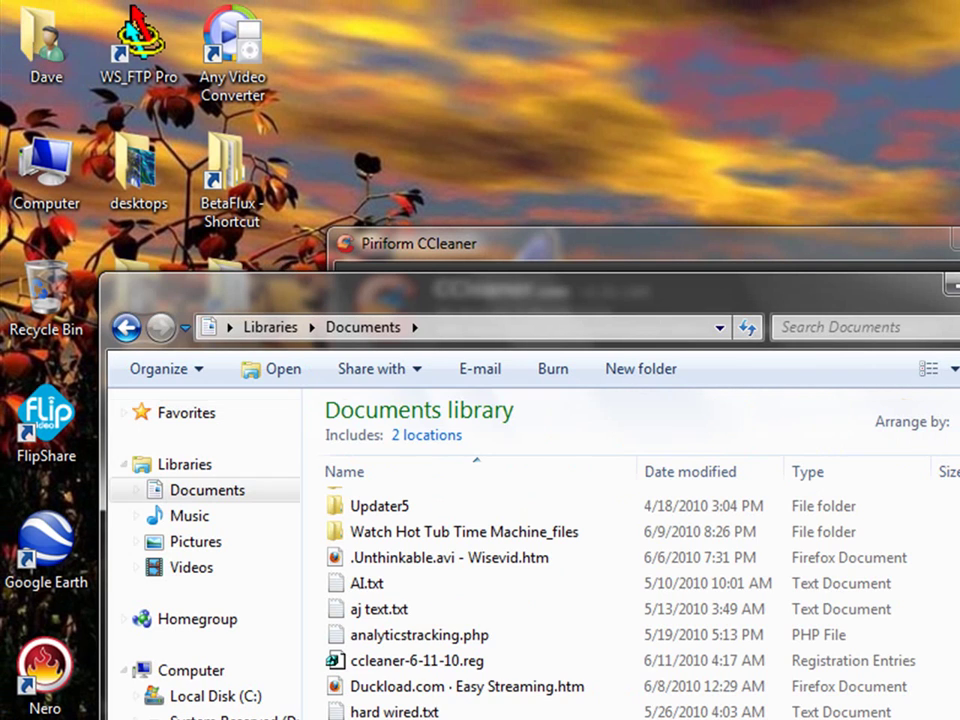
{"action": "left_click", "coordinate": [416, 666]}
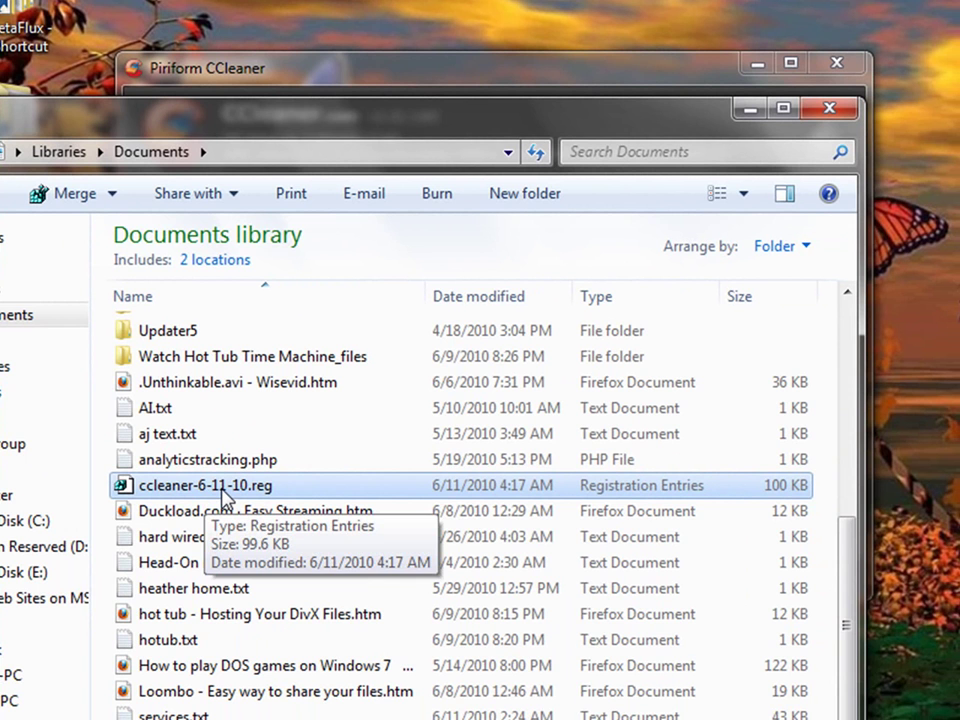
{"action": "double_click", "coordinate": [225, 488]}
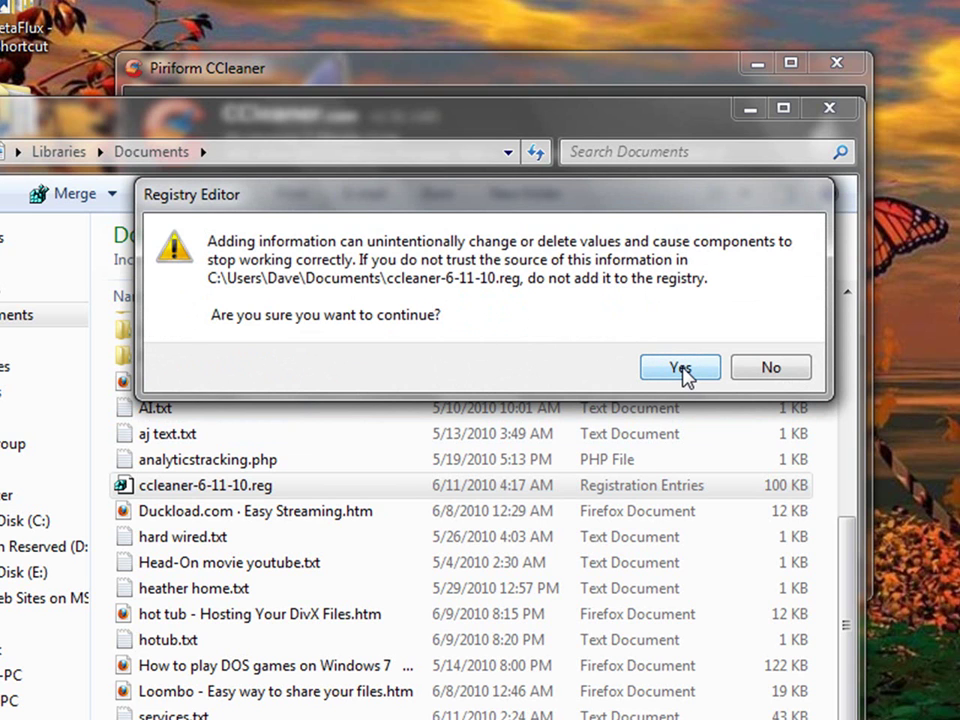
{"action": "left_click", "coordinate": [770, 378]}
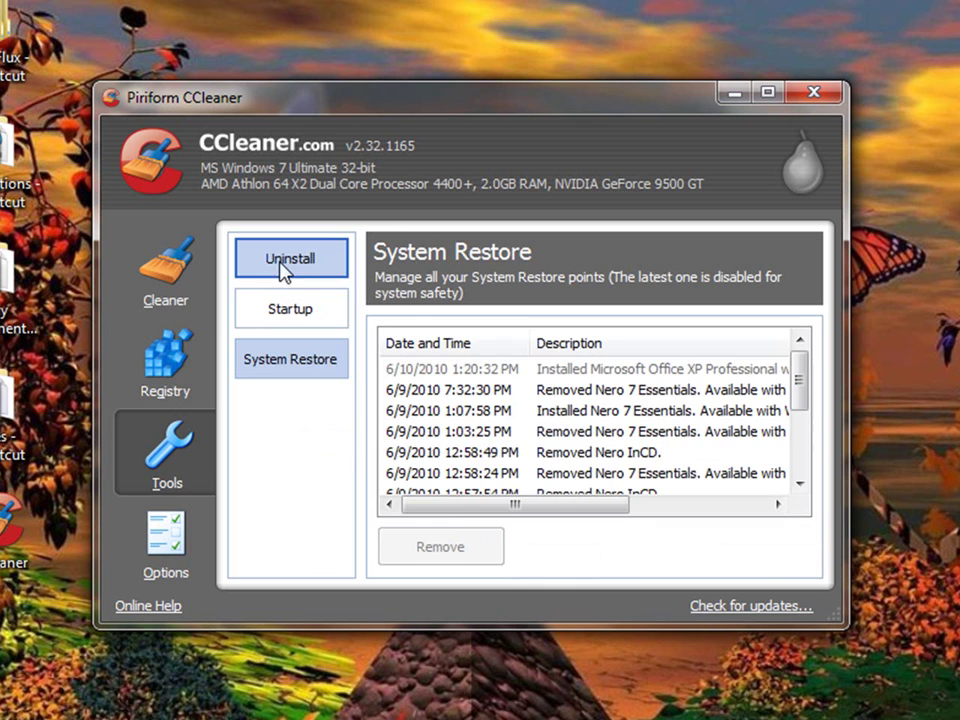
- Browse the list of programs to uninstall in CCleaner and select the Ipswitch WS_FTP Pro entry
{"action": "left_click", "coordinate": [284, 262]}
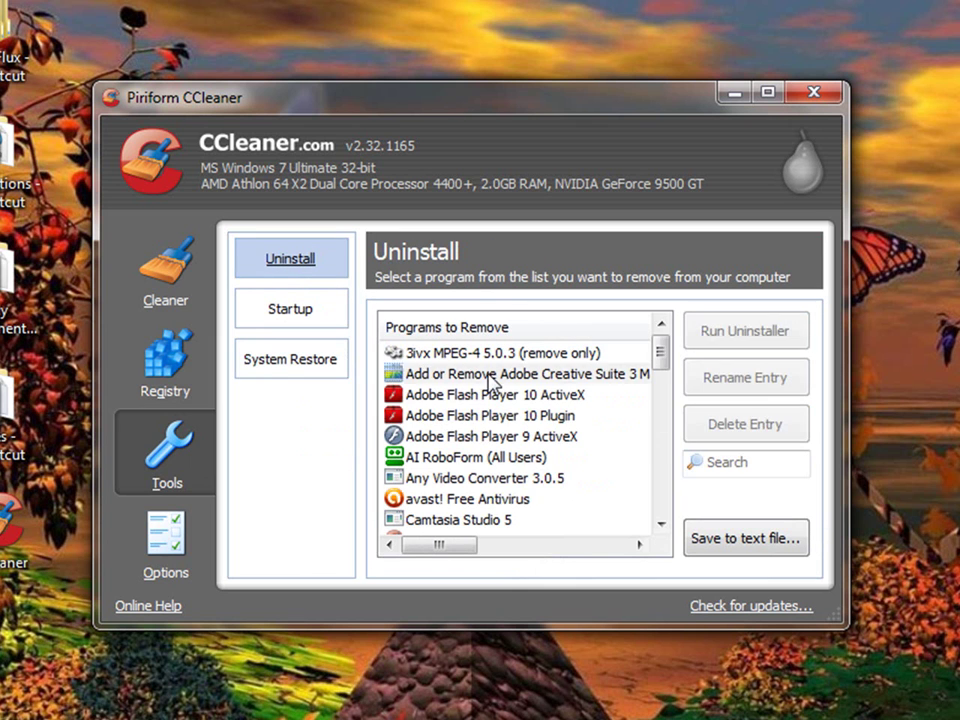
{"action": "scroll", "coordinate": [486, 410], "scroll_direction": "down", "scroll_amount": 4}
{"action": "scroll", "coordinate": [480, 432], "scroll_direction": "down", "scroll_amount": 1}
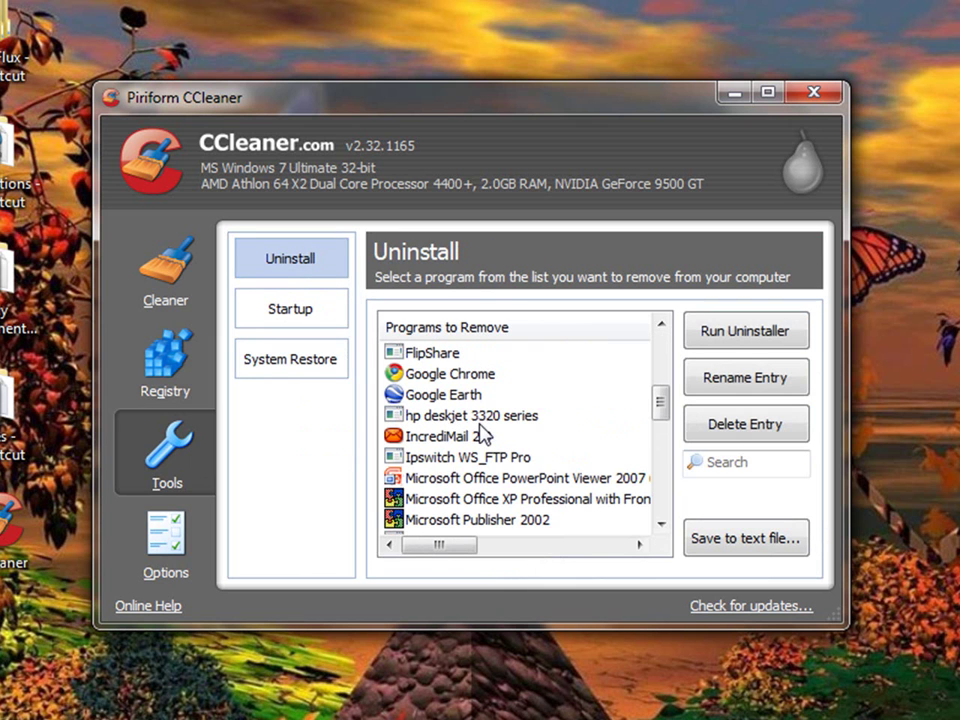
{"action": "left_click", "coordinate": [443, 460]}
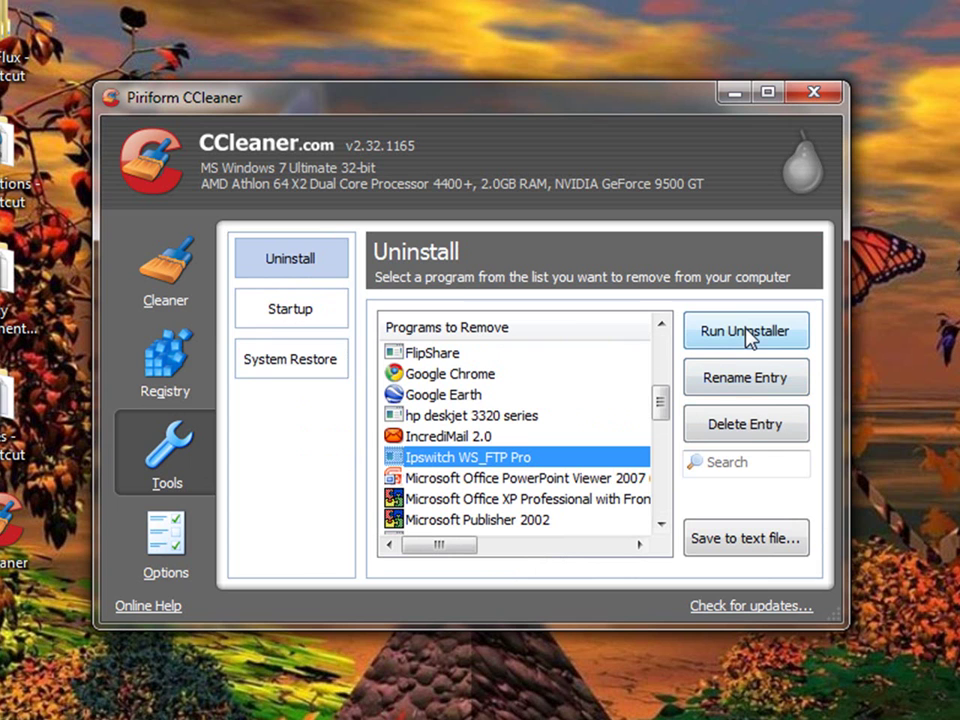
- Disable the NeroFilterCheck entry in the list of programs that run at startup
{"action": "left_click", "coordinate": [288, 316]}
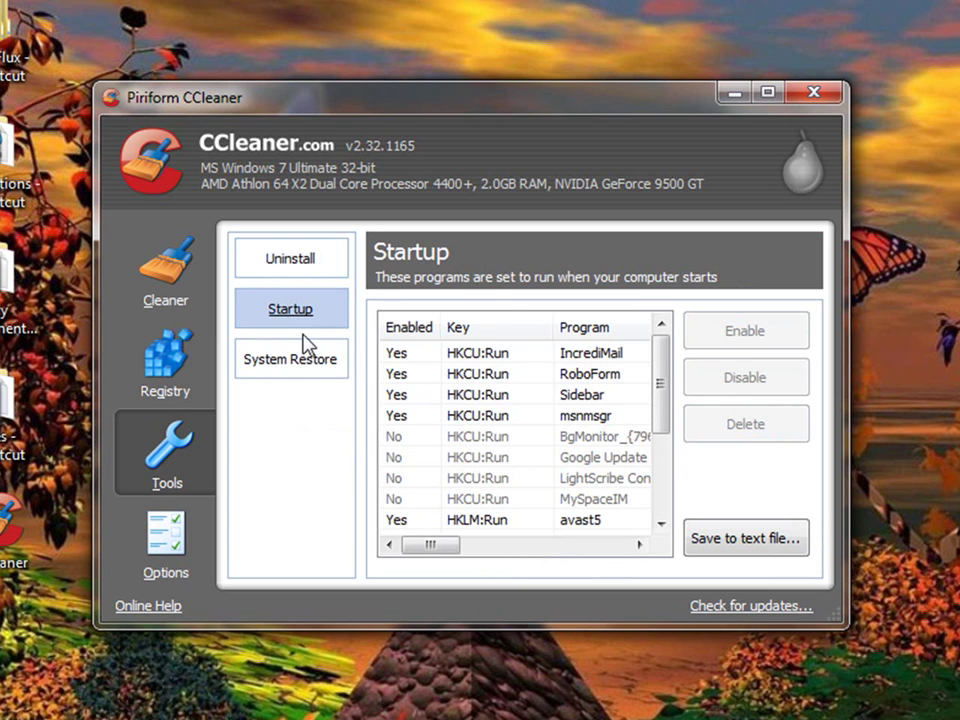
{"action": "left_click", "coordinate": [507, 375]}
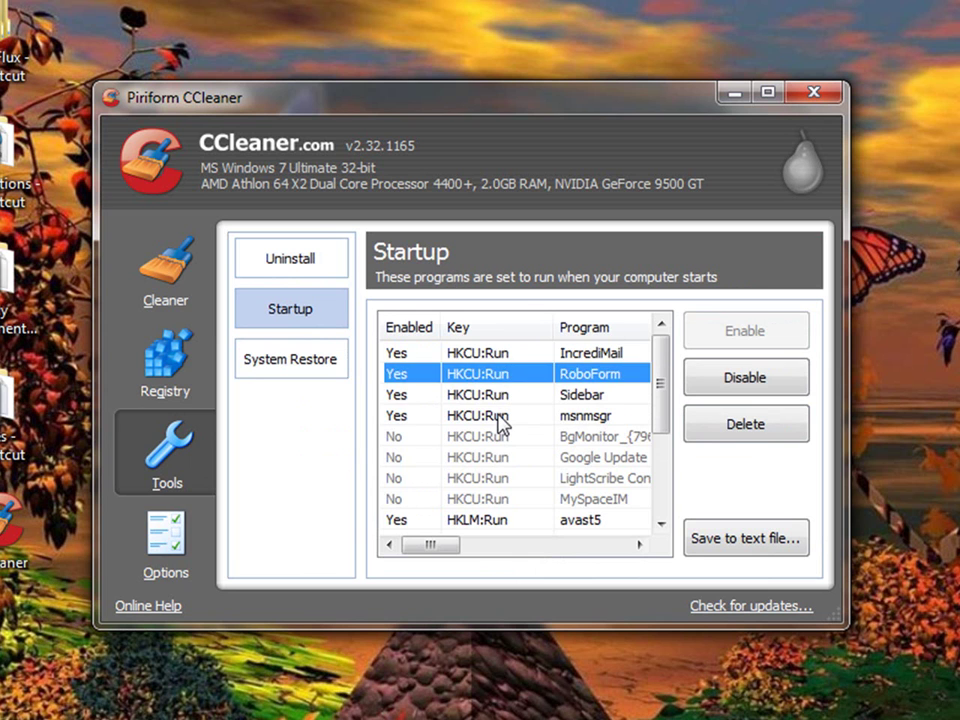
{"action": "scroll", "coordinate": [505, 420], "scroll_direction": "down", "scroll_amount": 3}
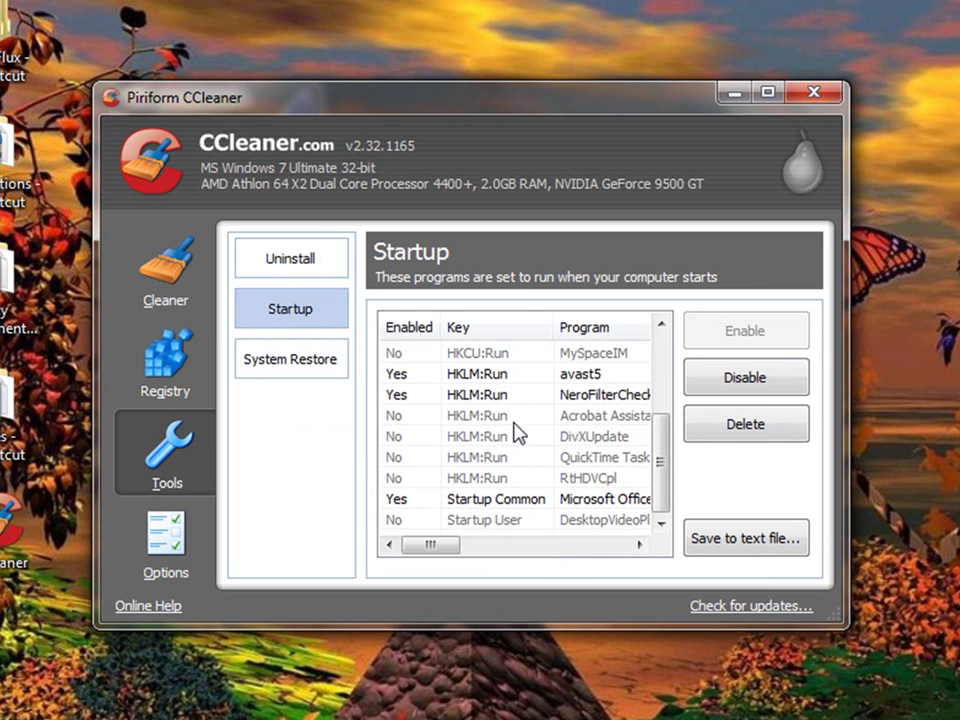
{"action": "left_click", "coordinate": [472, 396]}
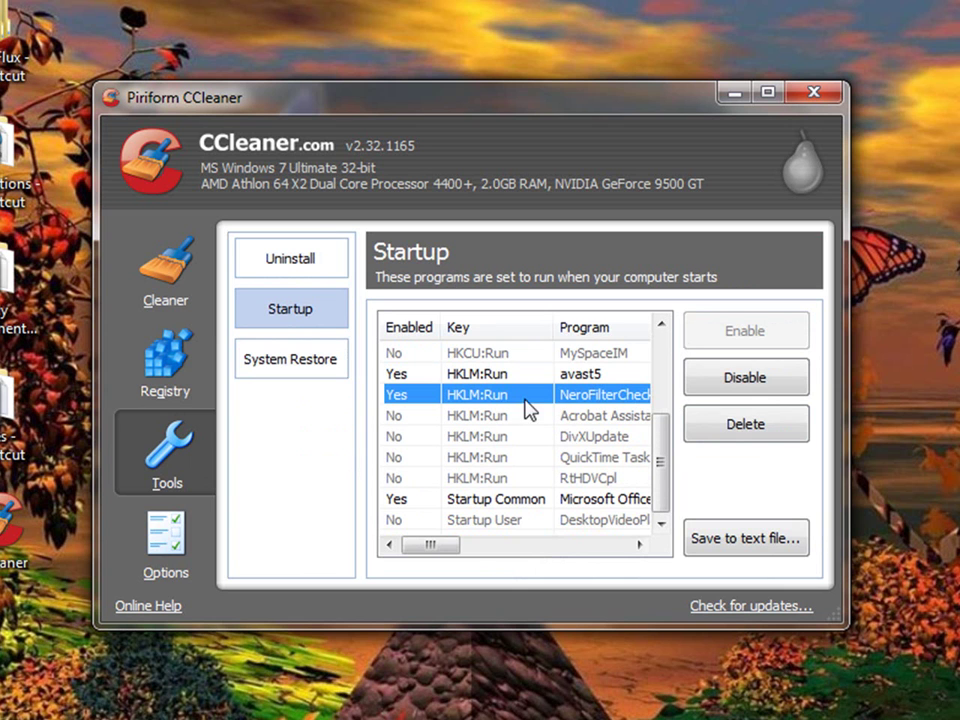
{"action": "left_click_drag", "start_coordinate": [452, 545], "coordinate": [639, 424]}
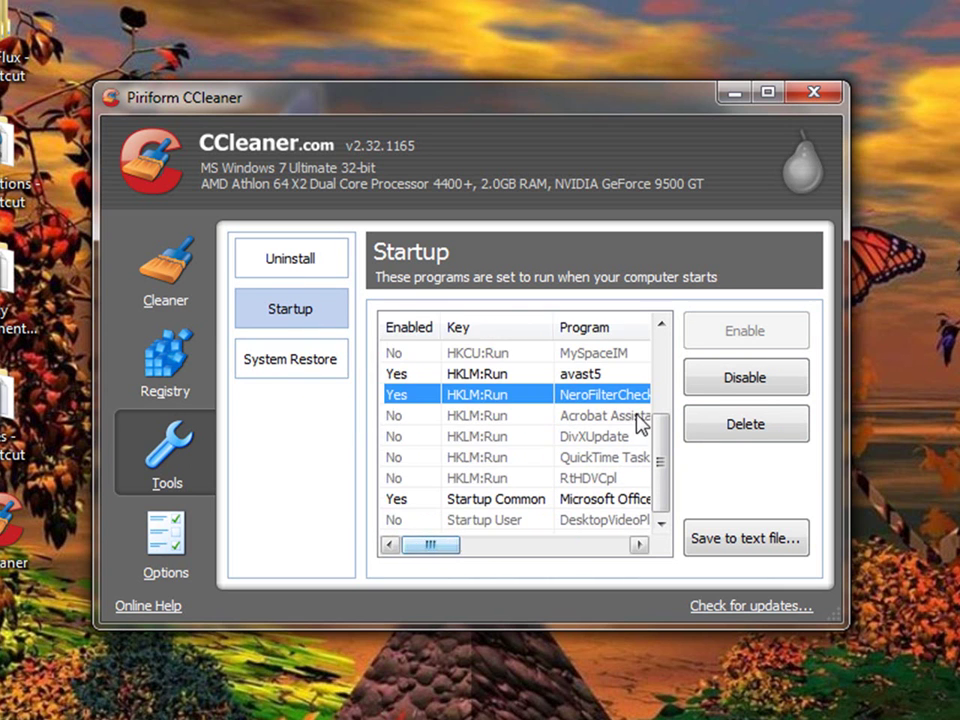
{"action": "left_click", "coordinate": [740, 383]}
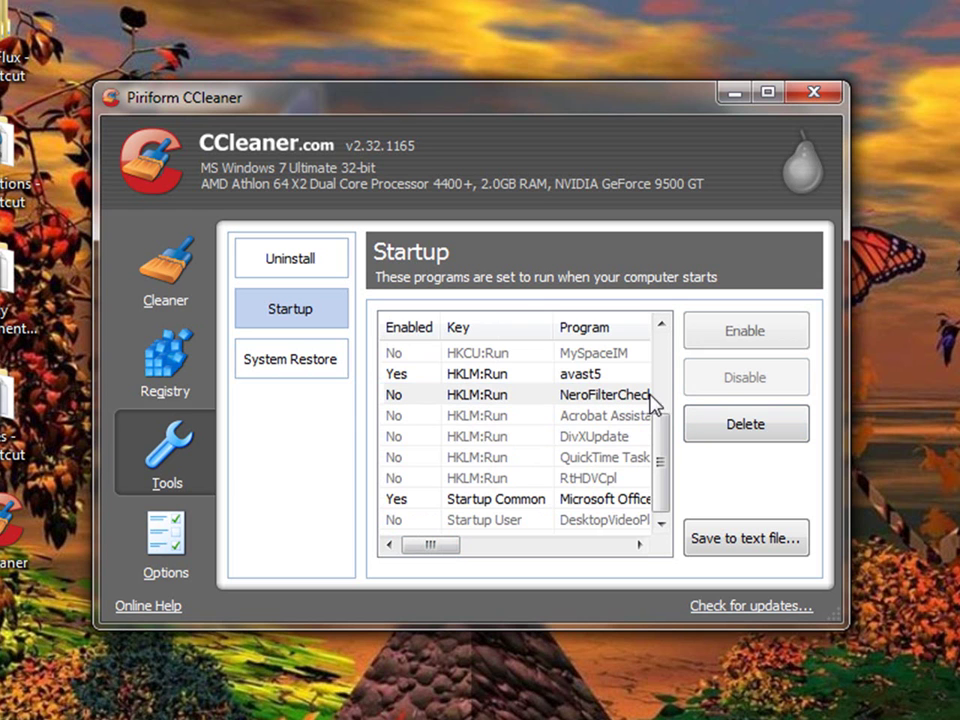
- Review the other startup entries and try to disable the Startup Common entry for Microsoft Office
{"action": "left_click", "coordinate": [476, 377]}
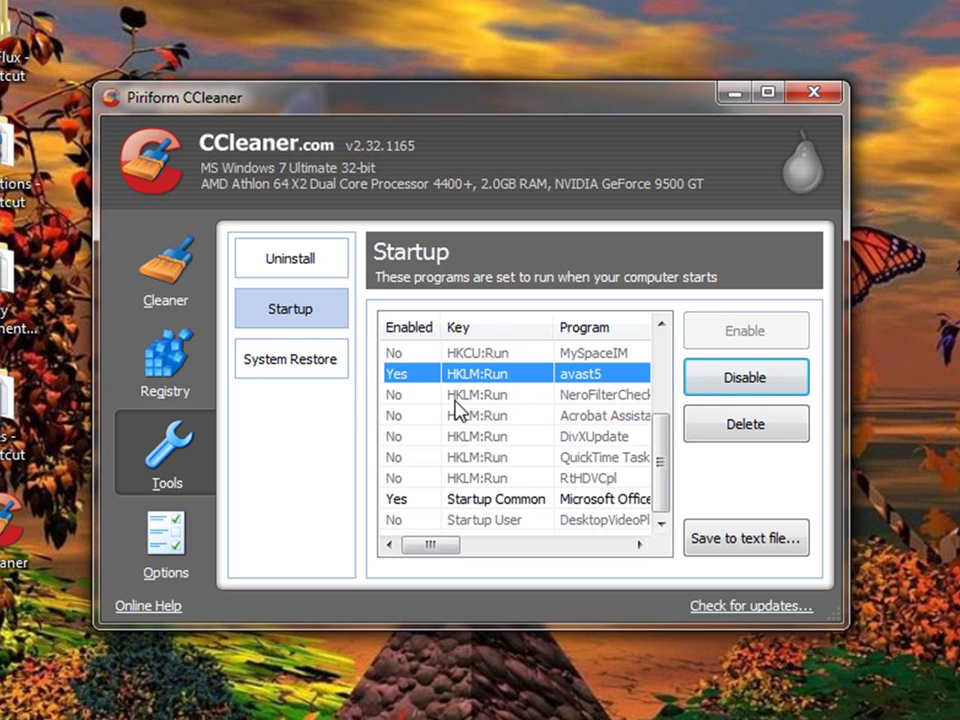
{"action": "scroll", "coordinate": [472, 444], "scroll_direction": "up", "scroll_amount": 2}
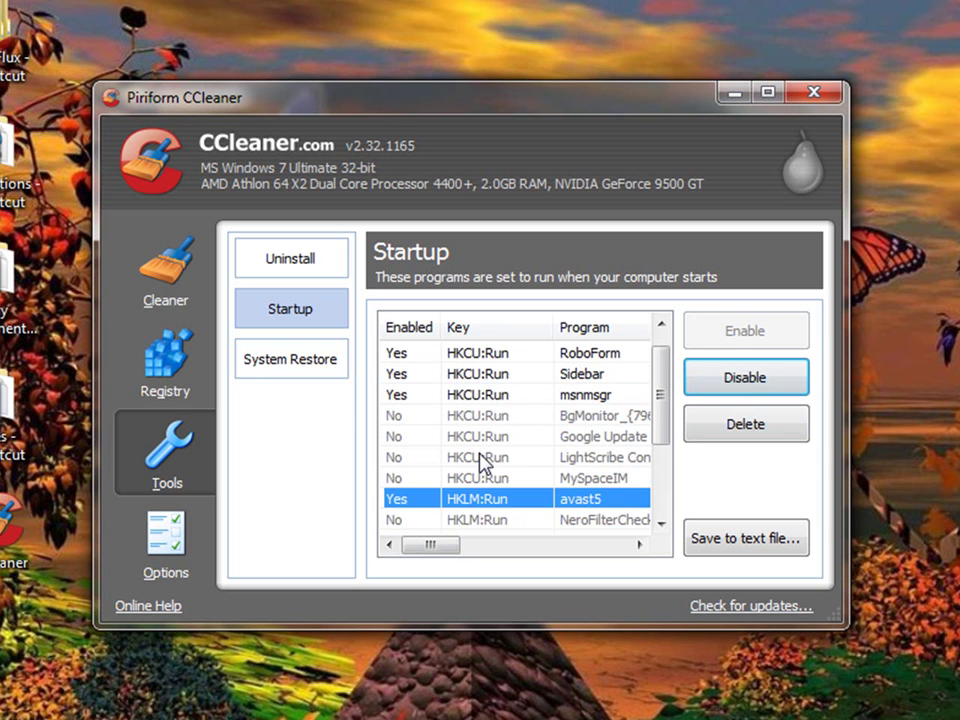
{"action": "scroll", "coordinate": [482, 462], "scroll_direction": "up", "scroll_amount": 1}
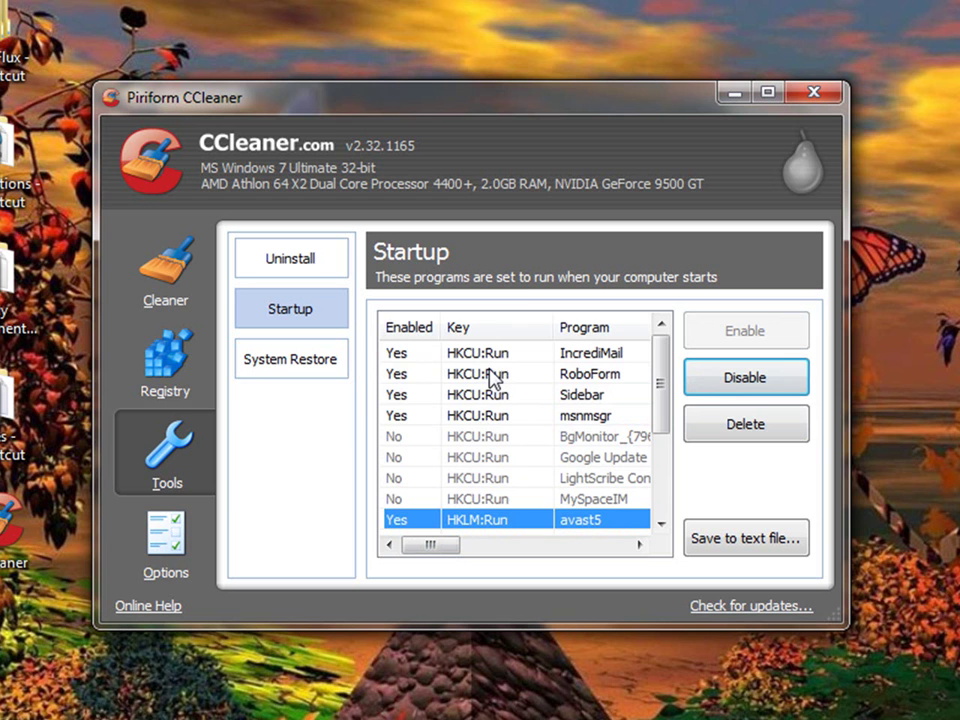
{"action": "scroll", "coordinate": [490, 463], "scroll_direction": "down", "scroll_amount": 3}
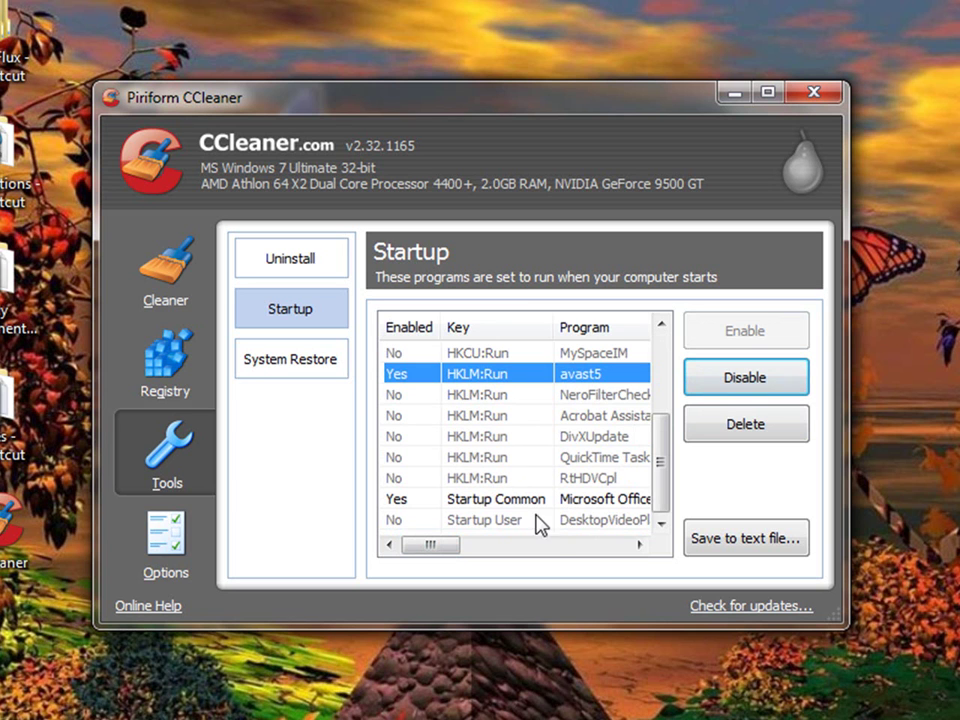
{"action": "left_click", "coordinate": [500, 499]}
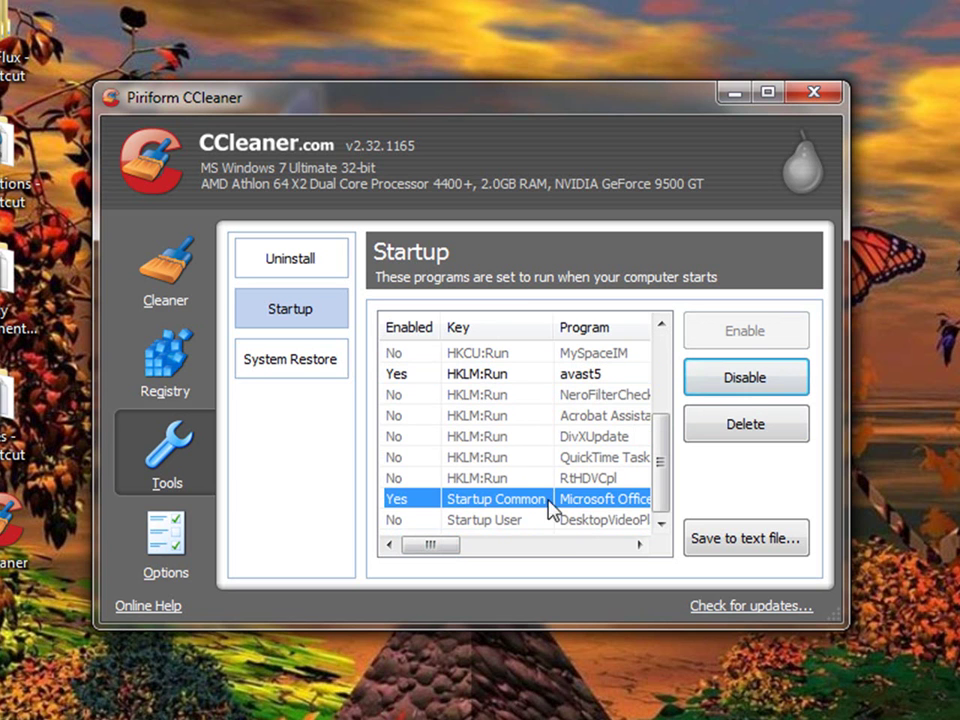
{"action": "left_click", "coordinate": [743, 380]}
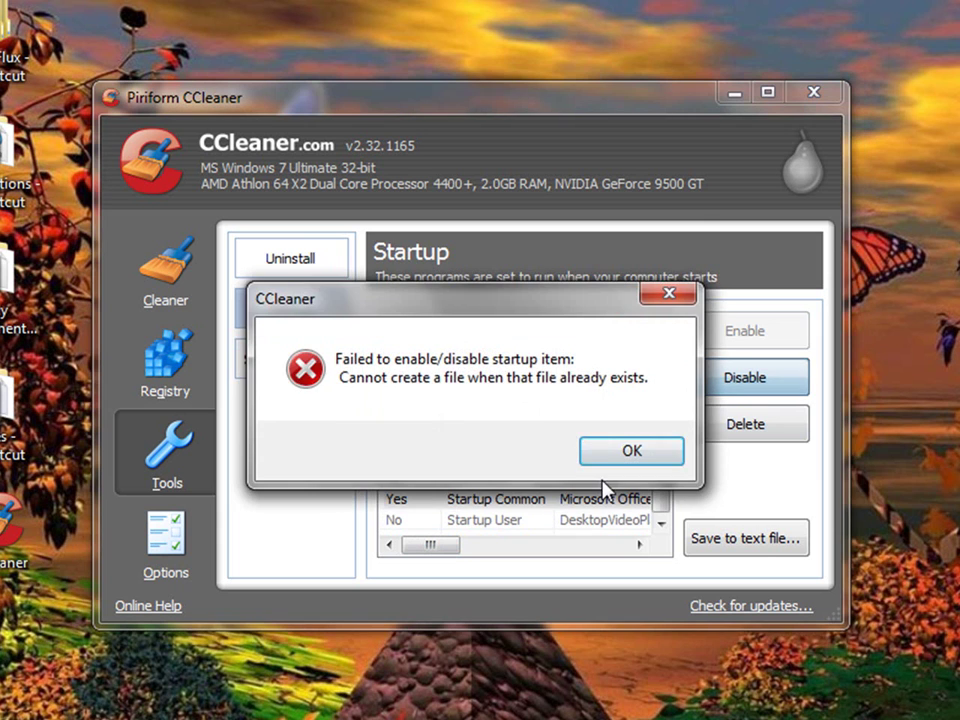
{"action": "left_click", "coordinate": [593, 460]}
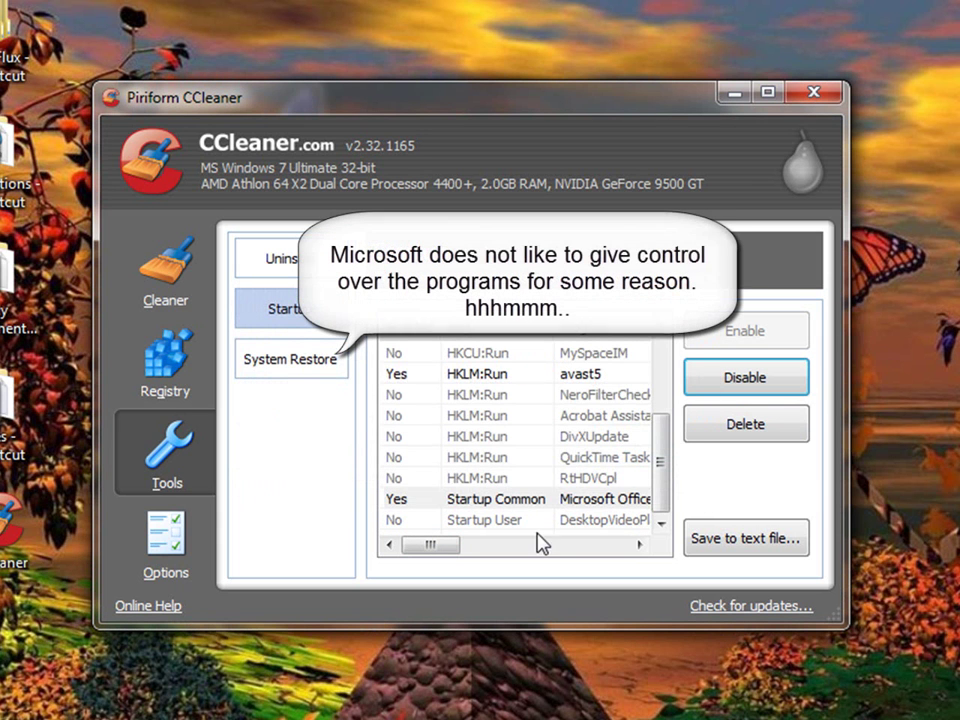
{"action": "left_click", "coordinate": [474, 500]}
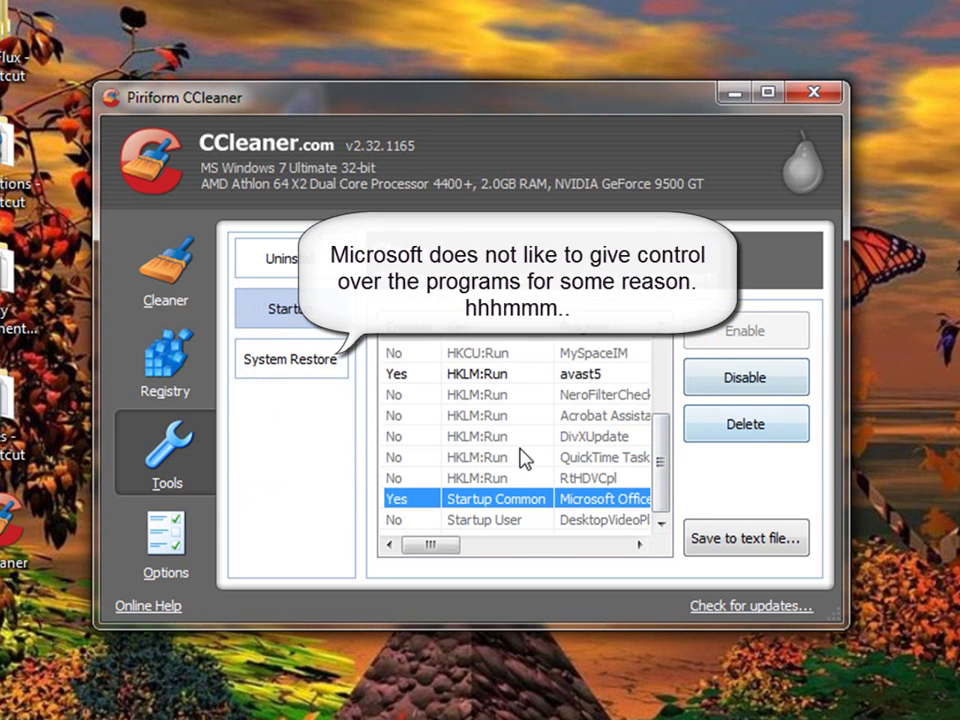
- Review the System Restore points from oldest to newest and select the latest one, for Microsoft Office XP Professional
{"action": "left_click", "coordinate": [290, 366]}
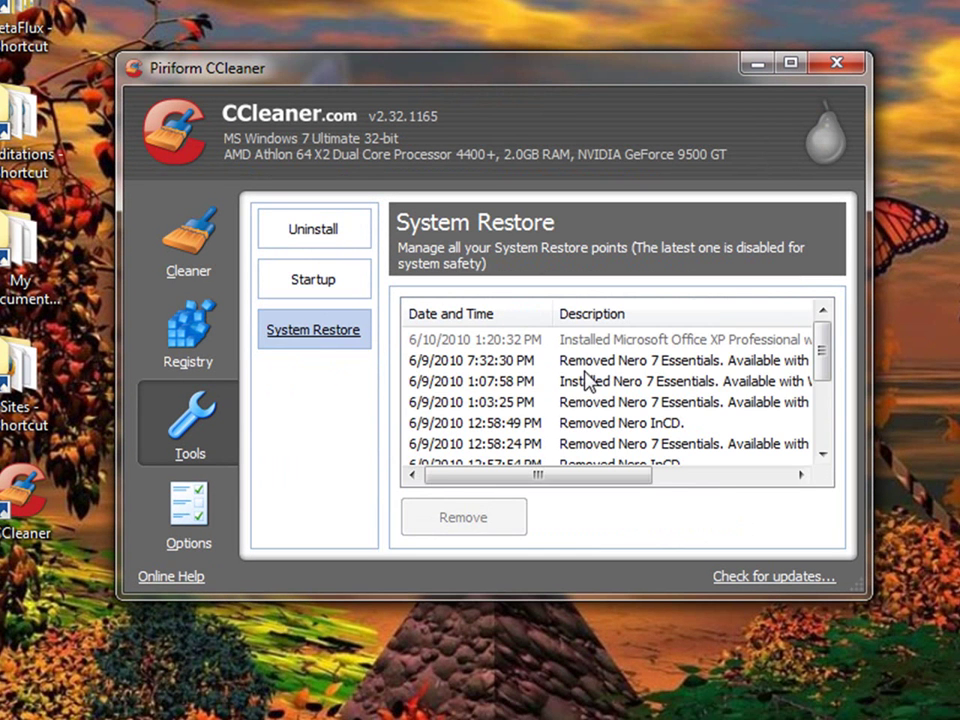
{"action": "left_click", "coordinate": [580, 380]}
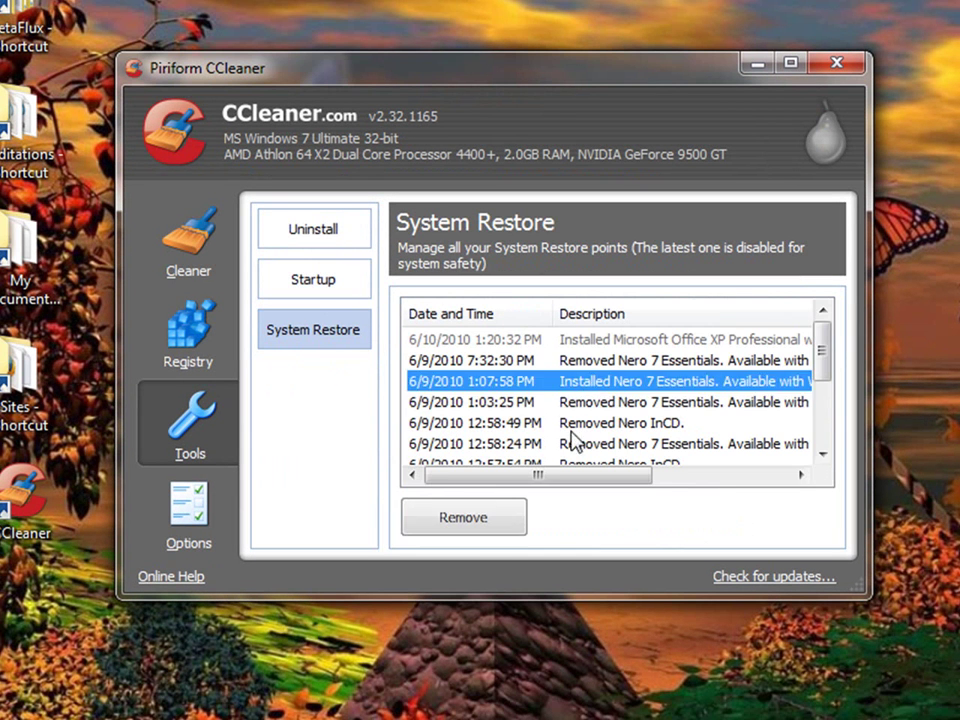
{"action": "scroll", "coordinate": [638, 378], "scroll_direction": "down", "scroll_amount": 2}
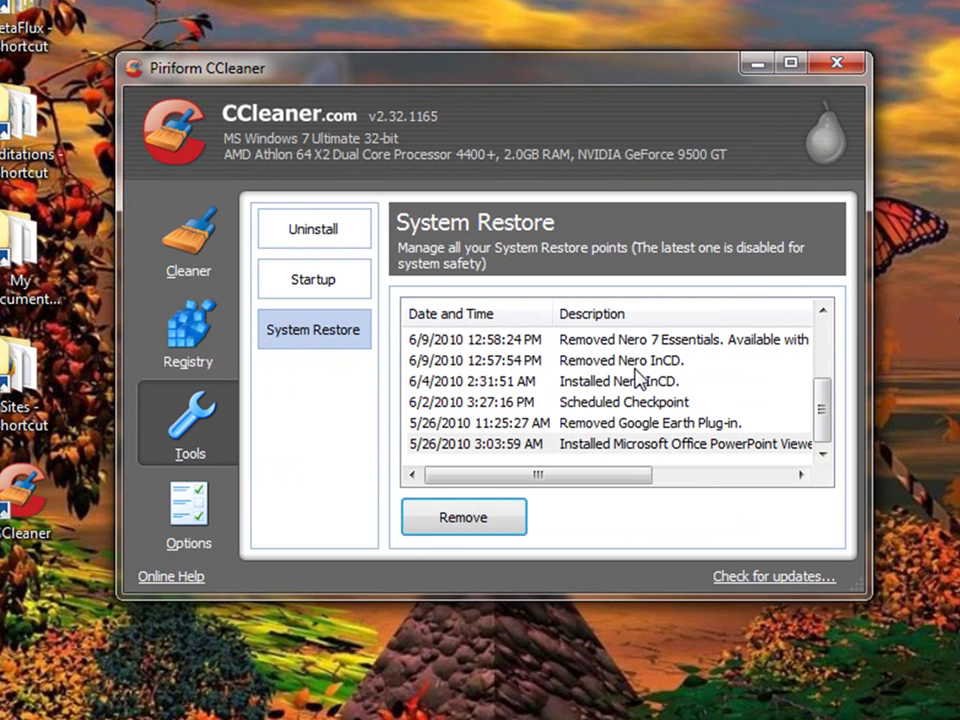
{"action": "scroll", "coordinate": [600, 400], "scroll_direction": "up", "scroll_amount": 2}
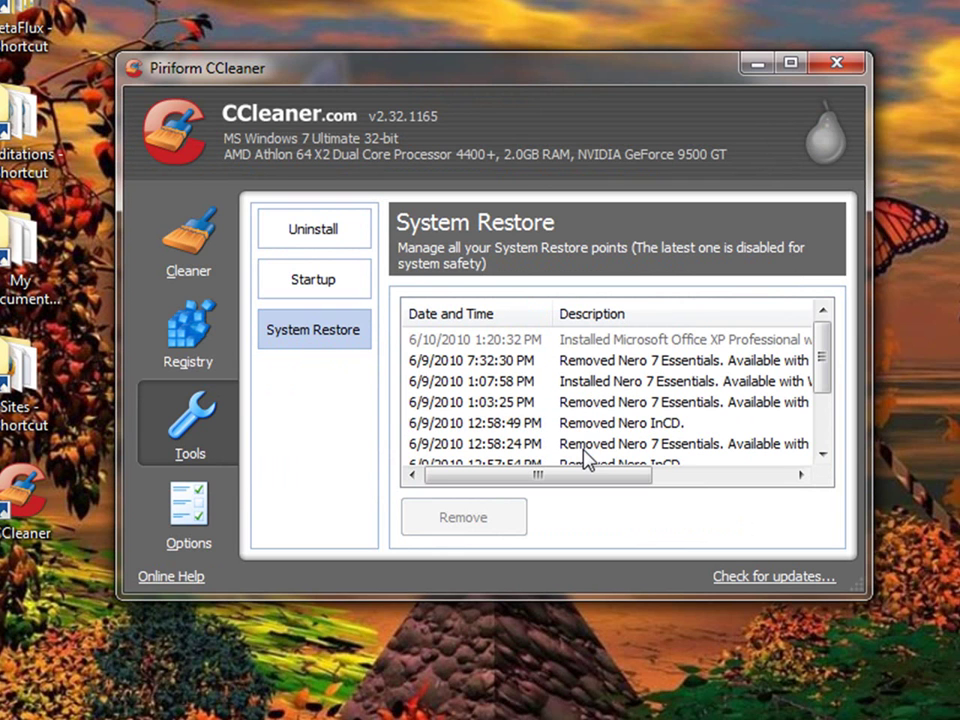
{"action": "left_click", "coordinate": [606, 341]}
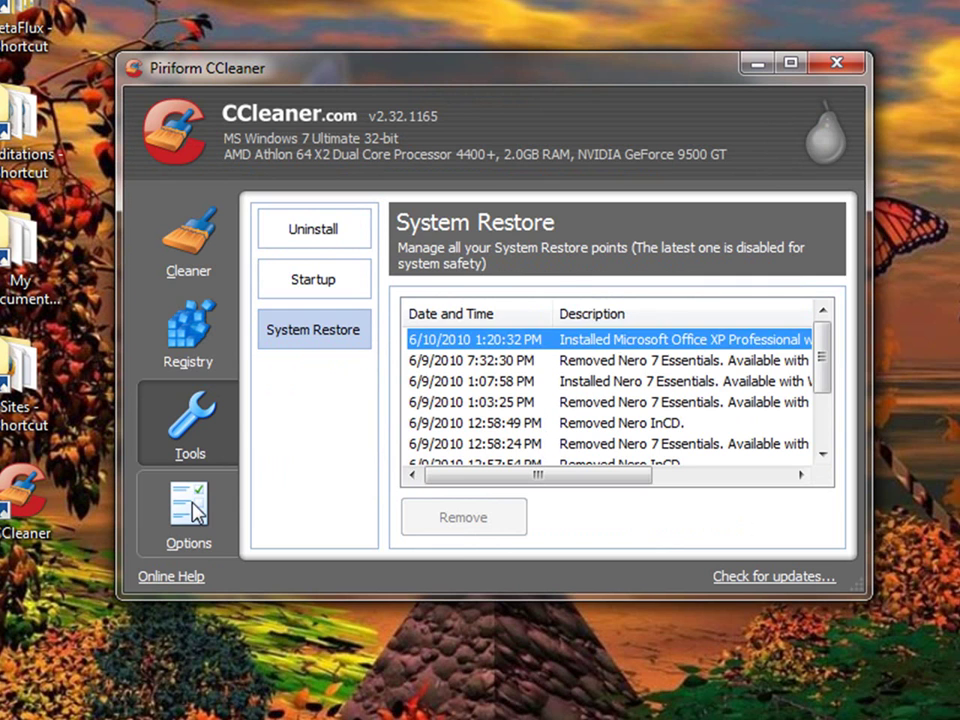
- Turn on Hide warning messages in CCleaner's advanced options and review the remaining advanced settings
{"action": "left_click", "coordinate": [189, 510]}
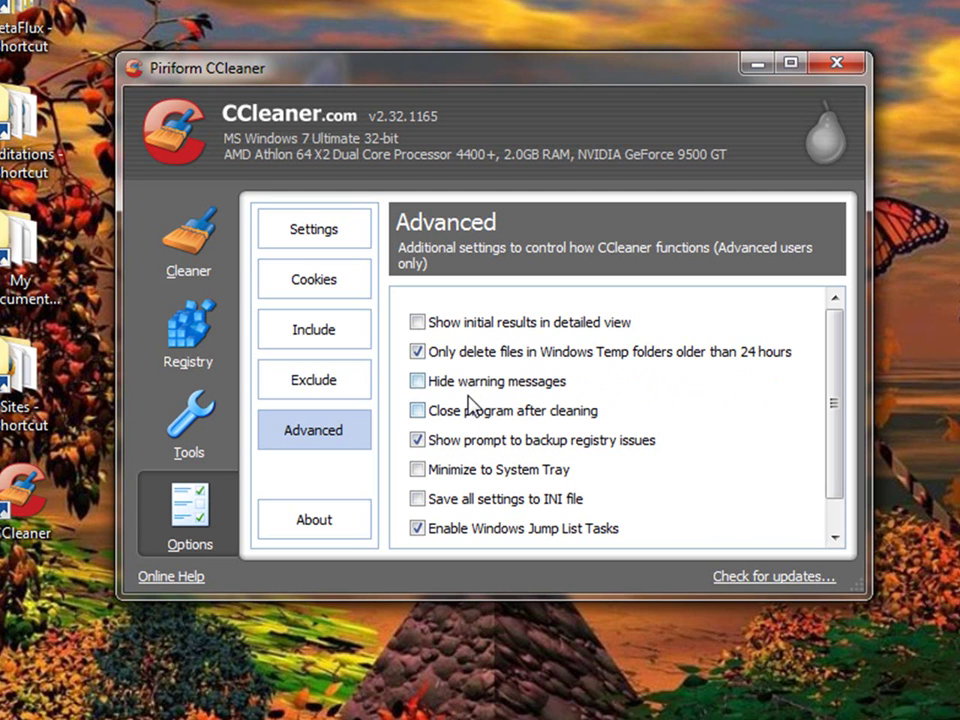
{"action": "left_click", "coordinate": [416, 381]}
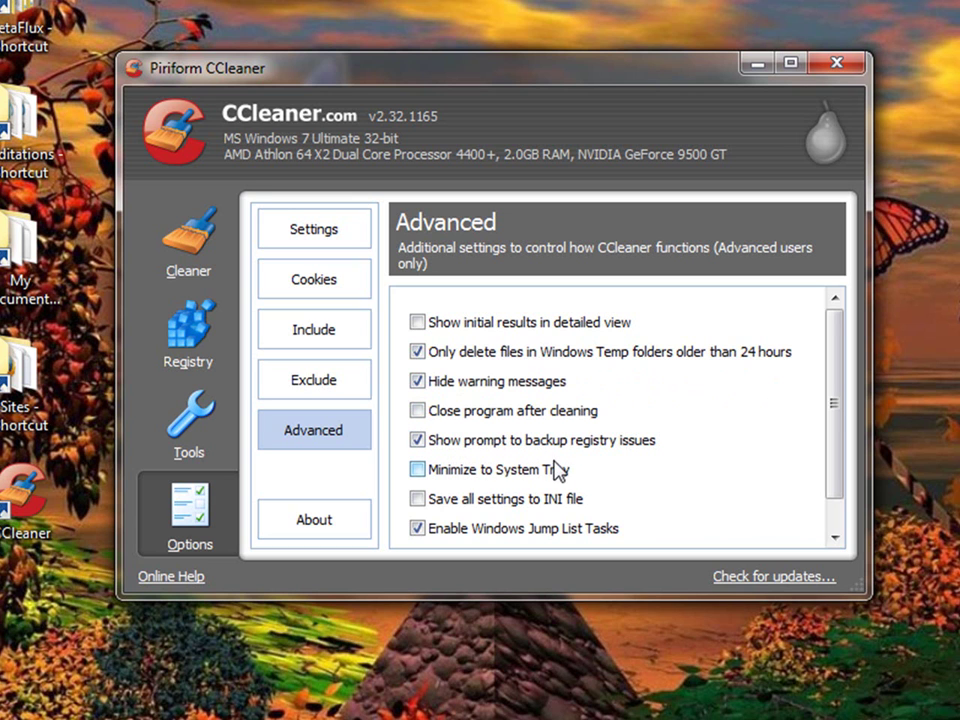
{"action": "scroll", "coordinate": [512, 497], "scroll_direction": "down", "scroll_amount": 1}
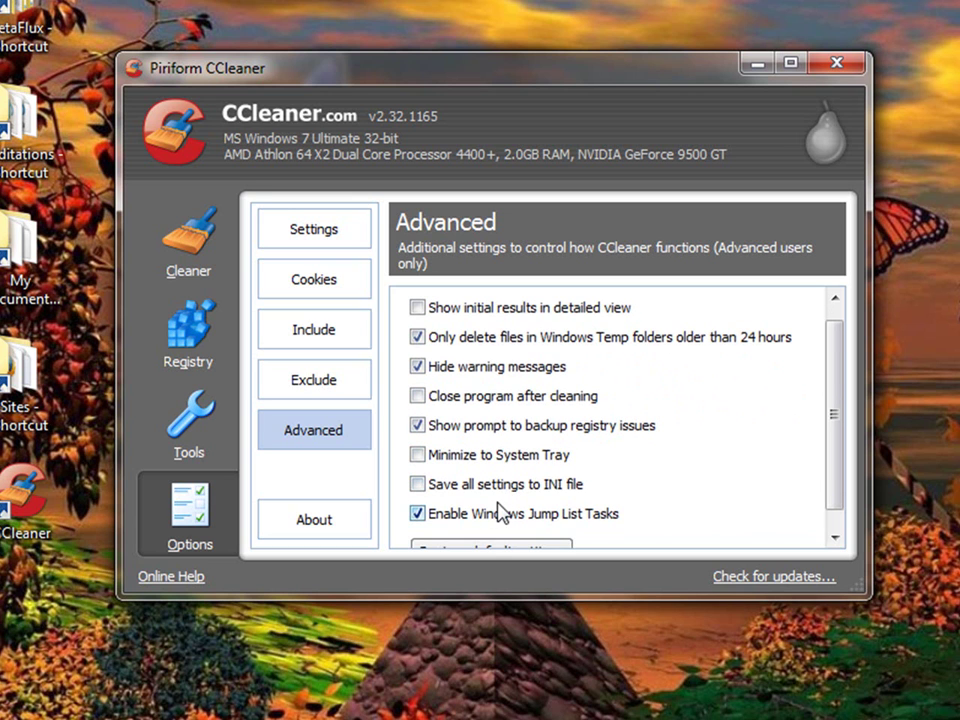
{"action": "scroll", "coordinate": [501, 512], "scroll_direction": "down", "scroll_amount": 1}
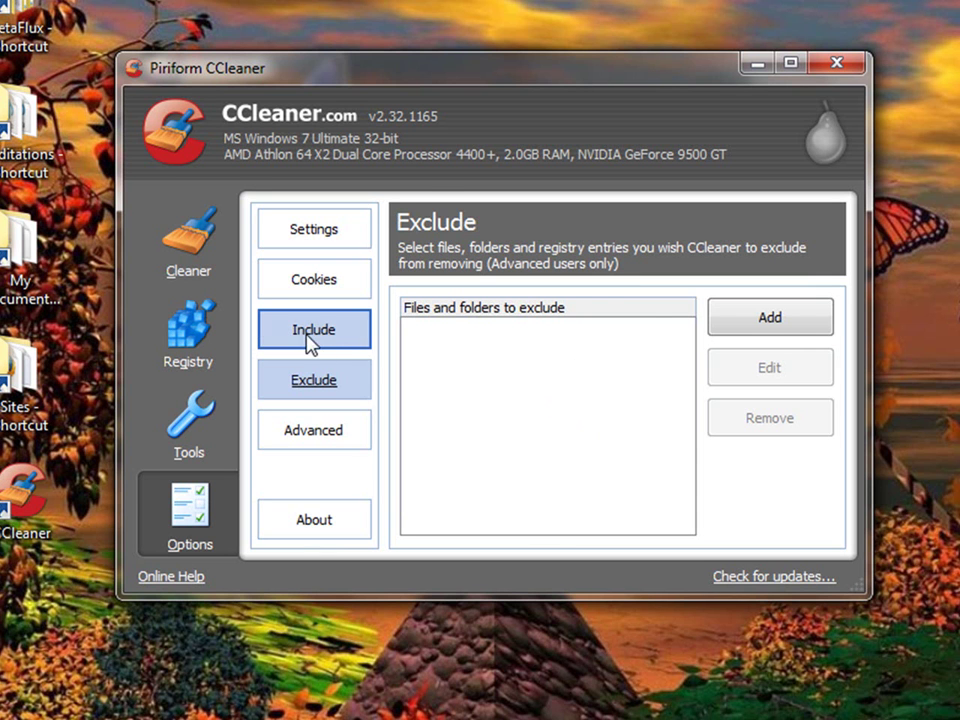
- Review the Include, Cookies and basic Settings options, including Secure Deletion and Wipe Free Space drives, and return to the Cleaner section
{"action": "left_click", "coordinate": [309, 336]}
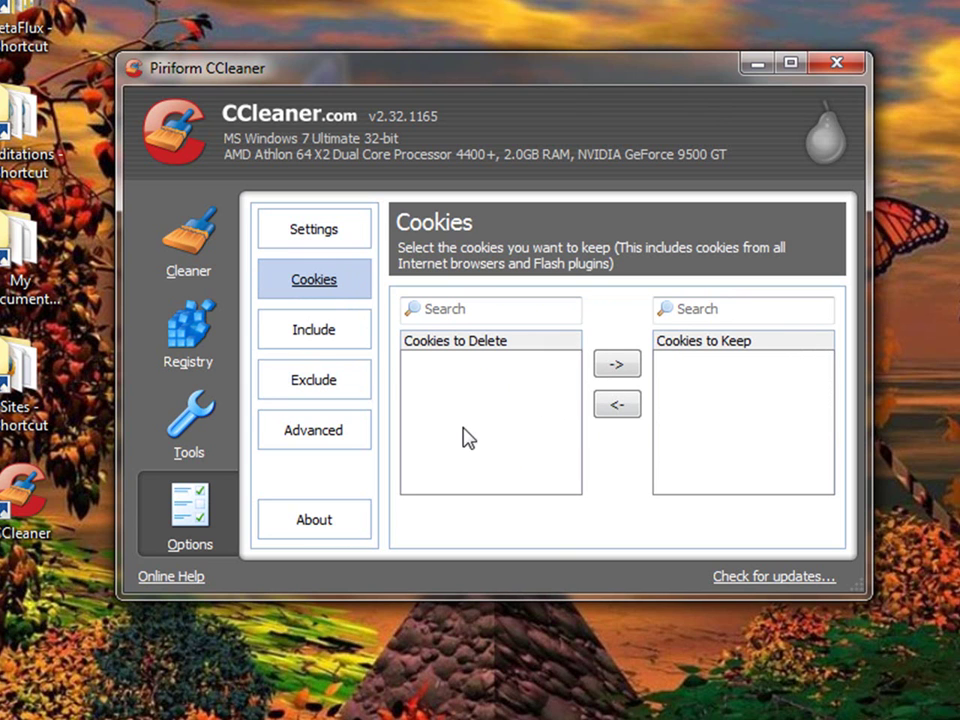
{"action": "left_click", "coordinate": [312, 233]}
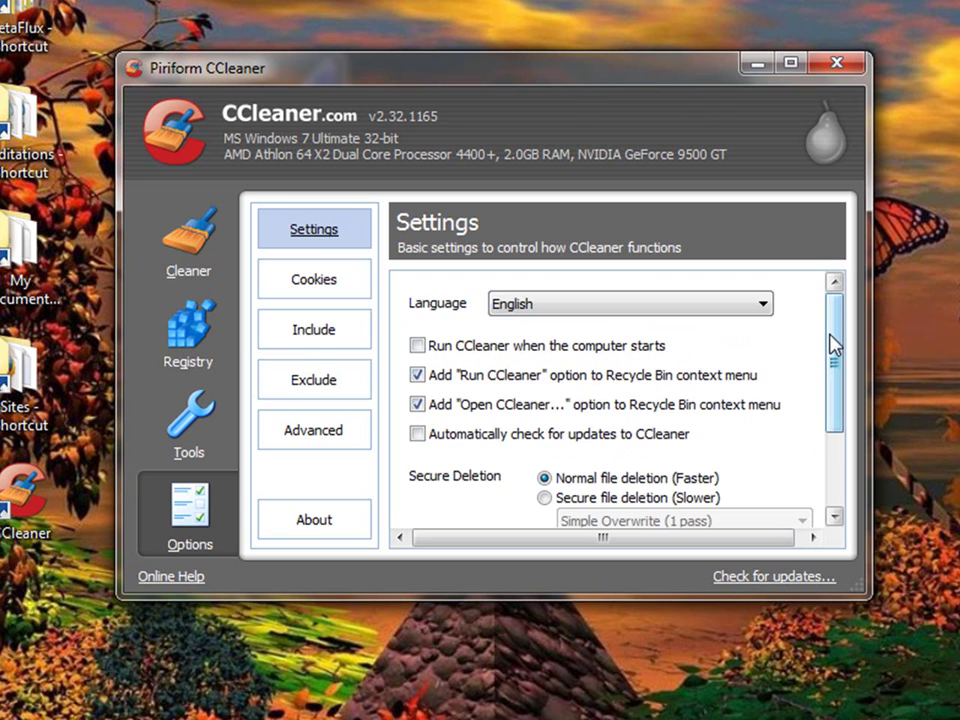
{"action": "left_click_drag", "start_coordinate": [834, 345], "coordinate": [831, 430]}
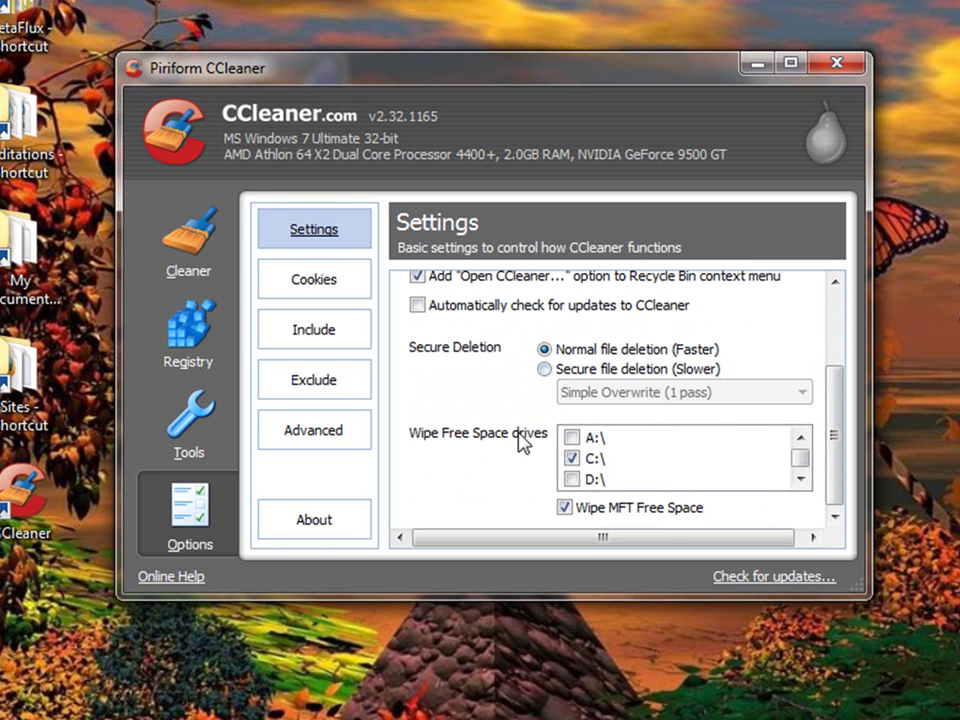
{"action": "scroll", "coordinate": [504, 497], "scroll_direction": "up", "scroll_amount": 1}
{"action": "left_click", "coordinate": [197, 244]}
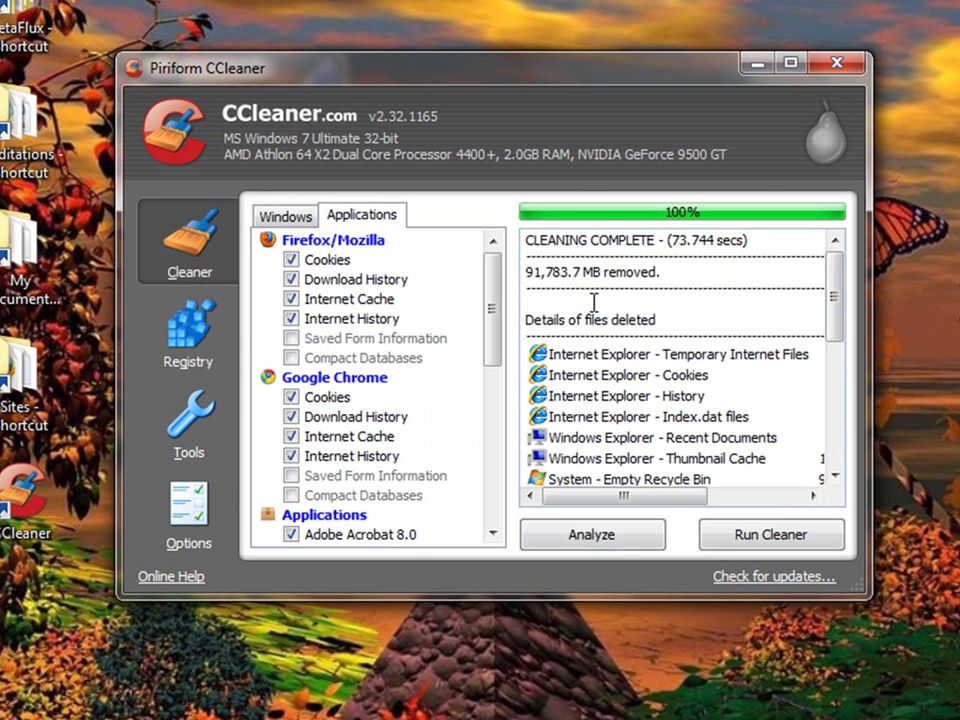